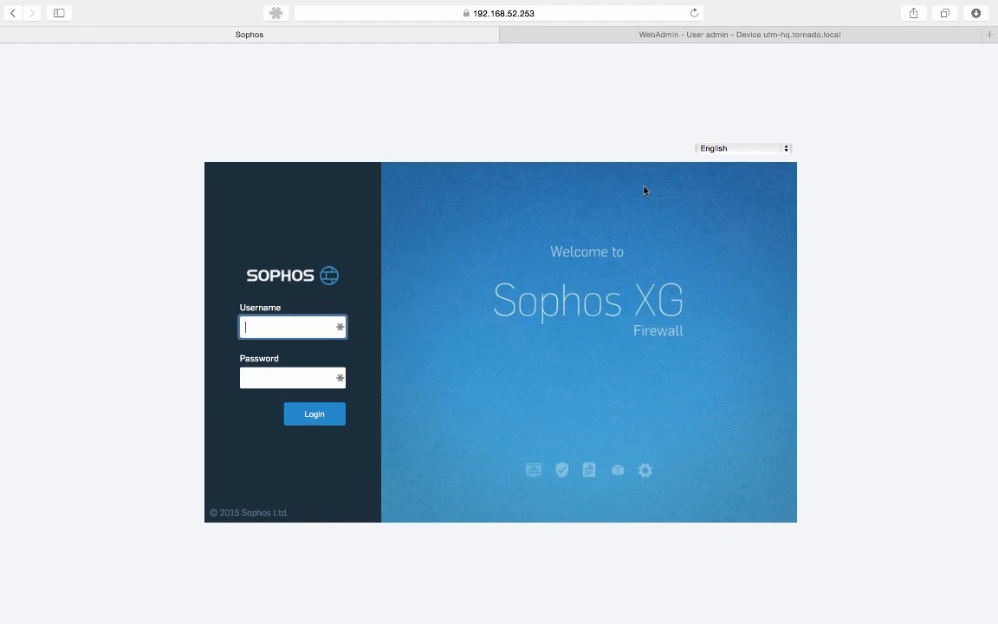
Log in to Sophos XG with the admin username and the administrator password
{"action": "key", "text": "Tab"}
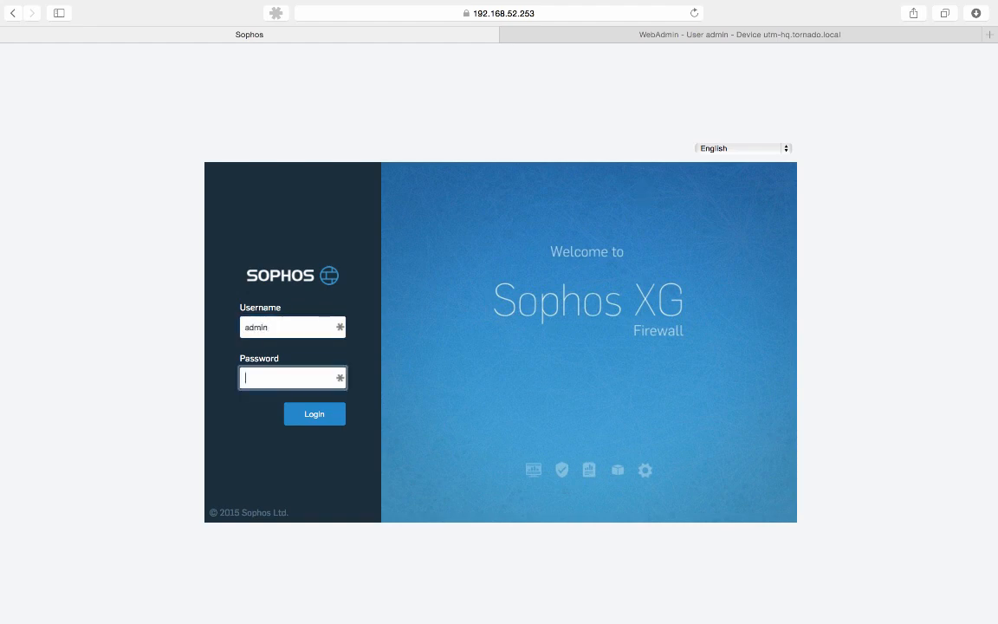
{"action": "key", "text": "Return"}
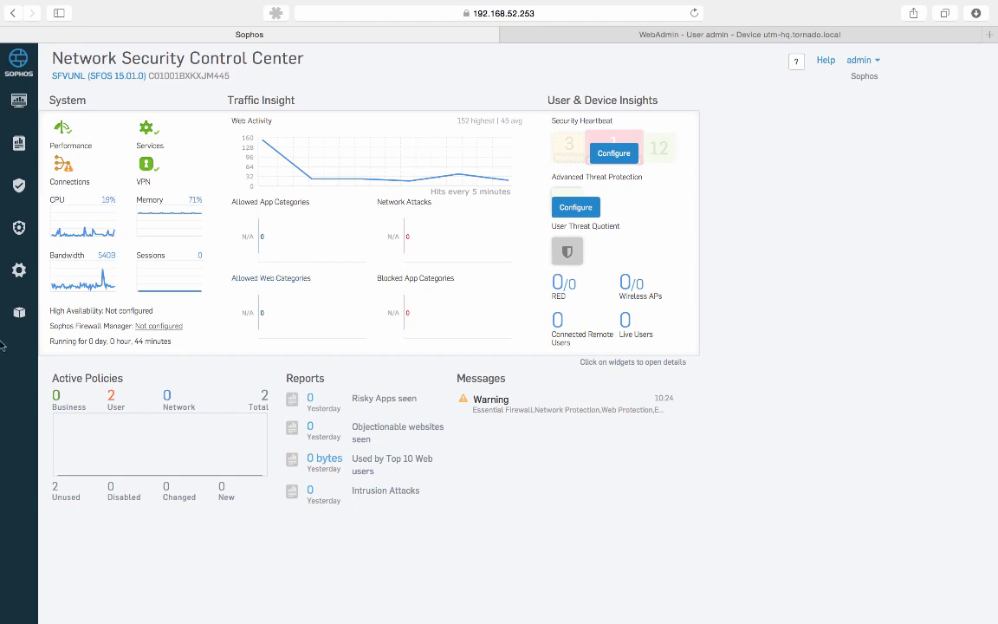
Go to Objects > Policies > IPsec to list the AES128_MD5 and default IPsec policies
{"action": "left_click", "coordinate": [20, 314]}
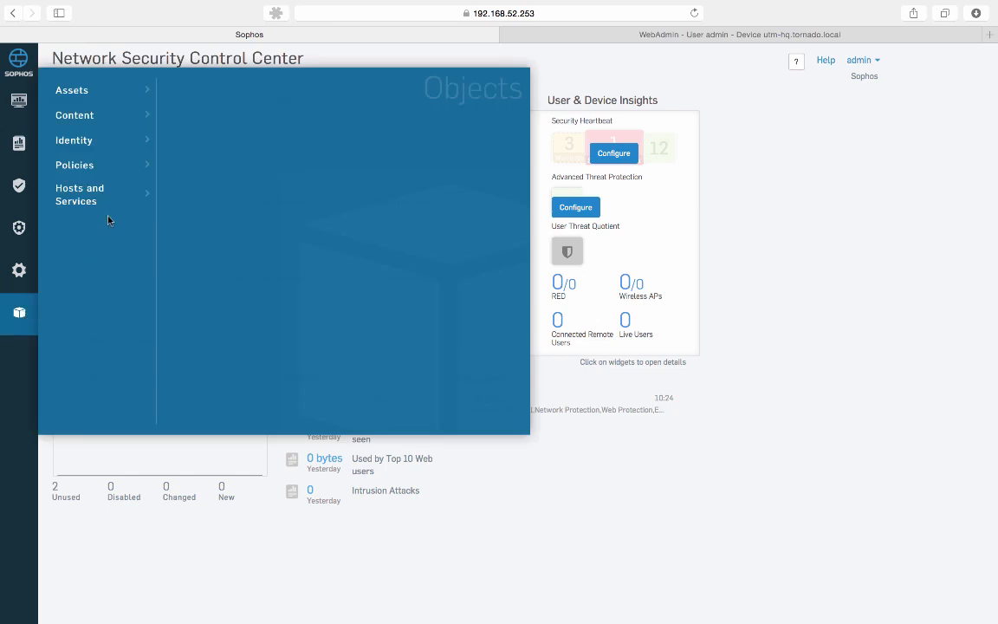
{"action": "mouse_move", "coordinate": [107, 168]}
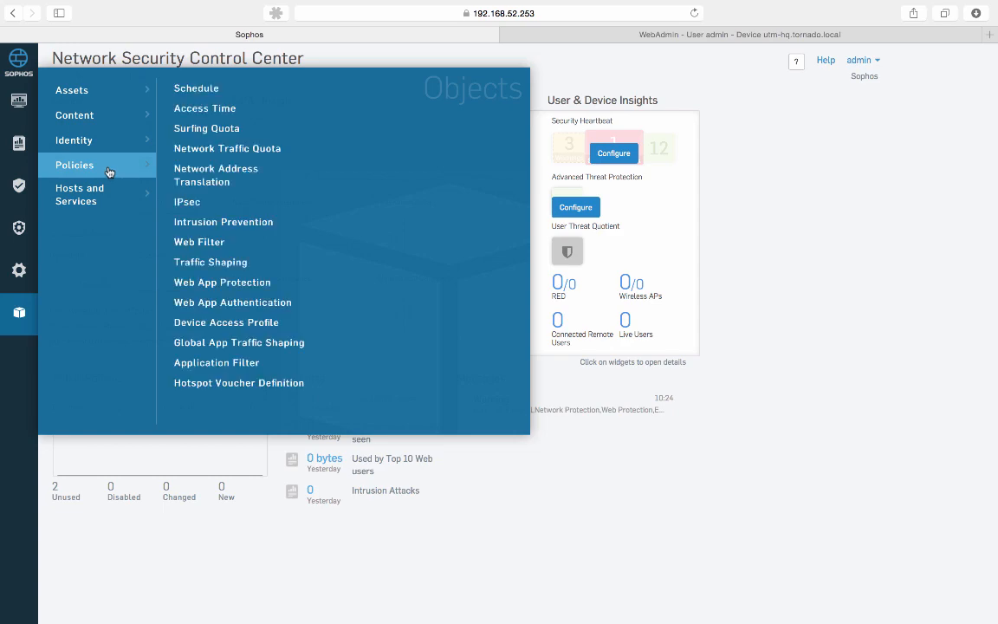
{"action": "left_click", "coordinate": [208, 201]}
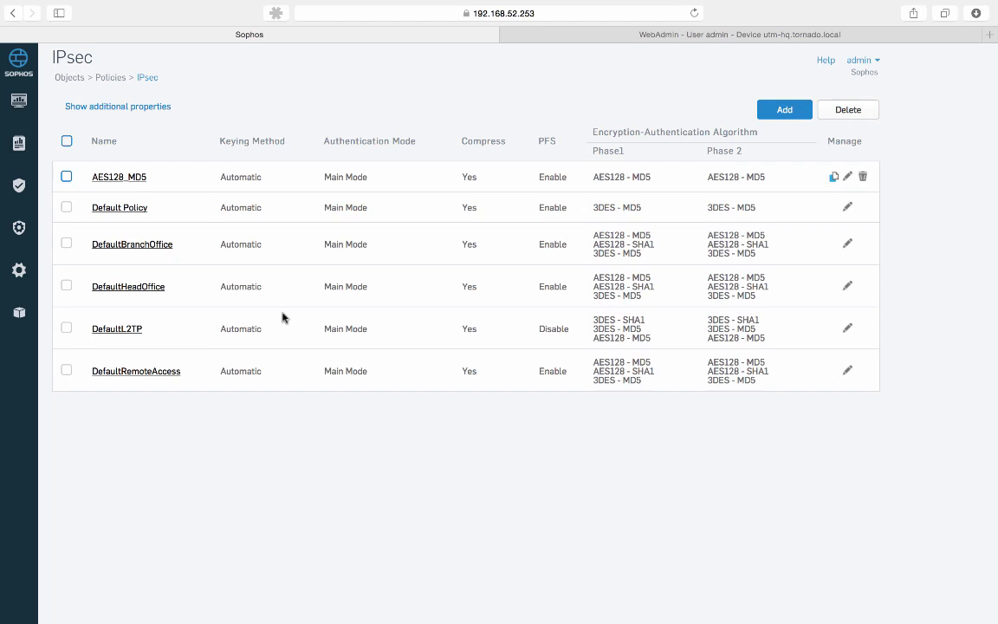
Open DefaultBranchOffice and review its proposals: AES128/MD5, AES128/SHA1, 3DES/MD5, DH group 2
{"action": "left_click", "coordinate": [157, 246]}
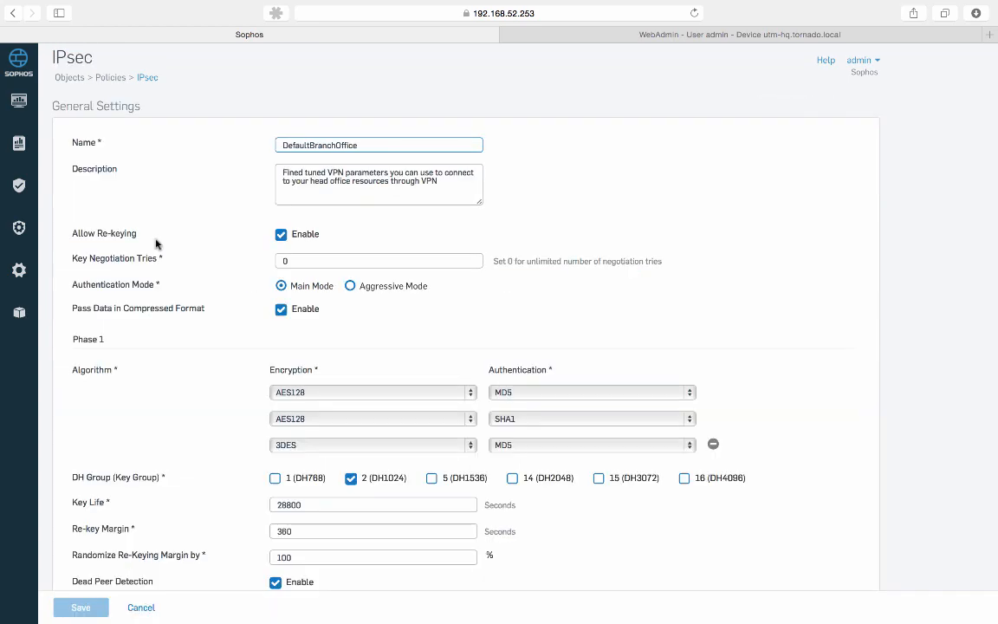
{"action": "scroll", "coordinate": [156, 246], "scroll_direction": "down", "scroll_amount": 7}
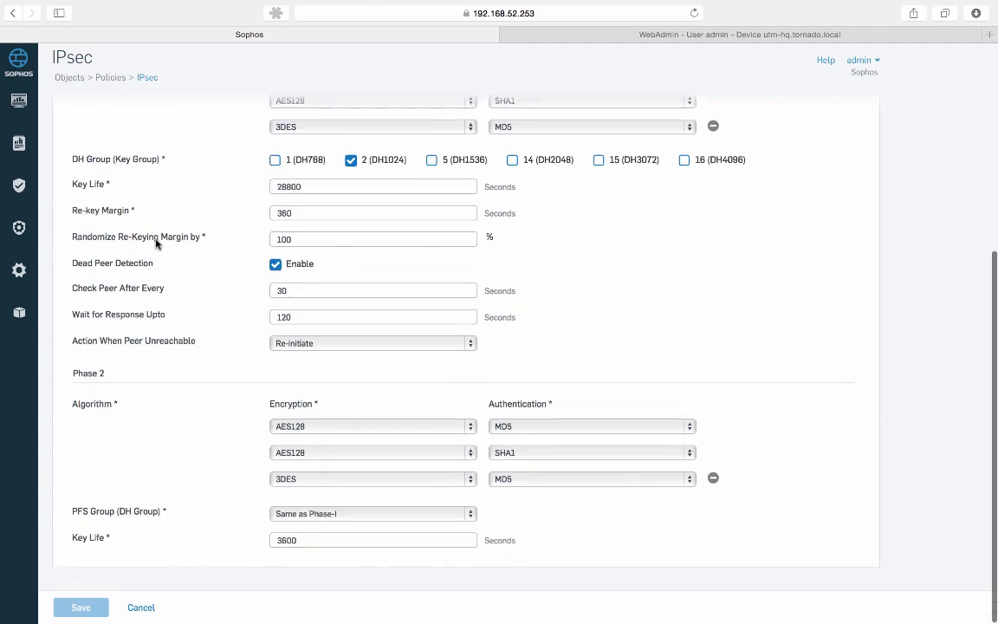
{"action": "scroll", "coordinate": [157, 244], "scroll_direction": "up", "scroll_amount": 5}
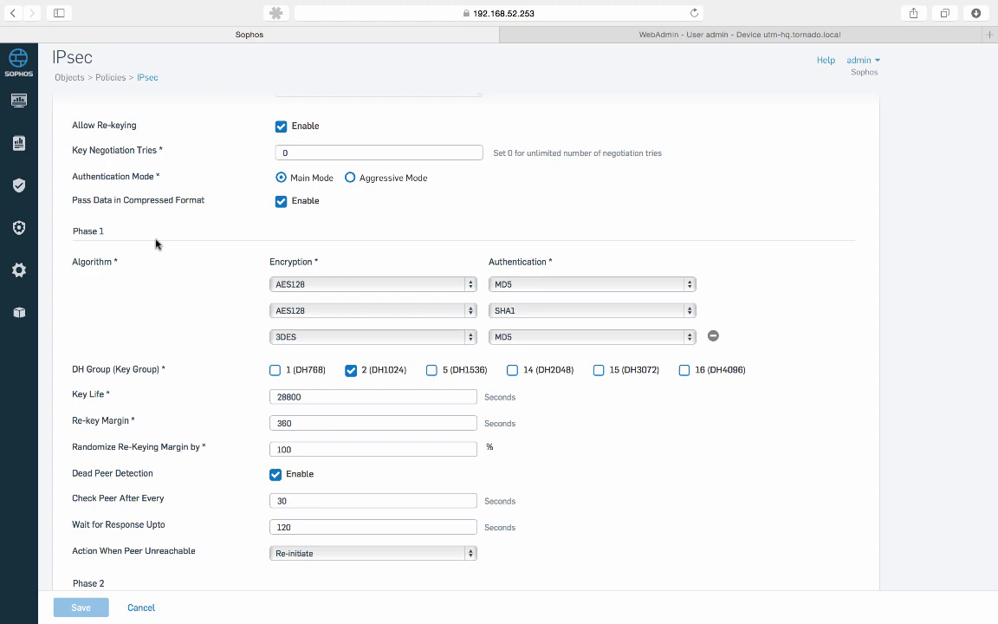
{"action": "scroll", "coordinate": [157, 245], "scroll_direction": "down", "scroll_amount": 1}
{"action": "scroll", "coordinate": [157, 245], "scroll_direction": "up", "scroll_amount": 2}
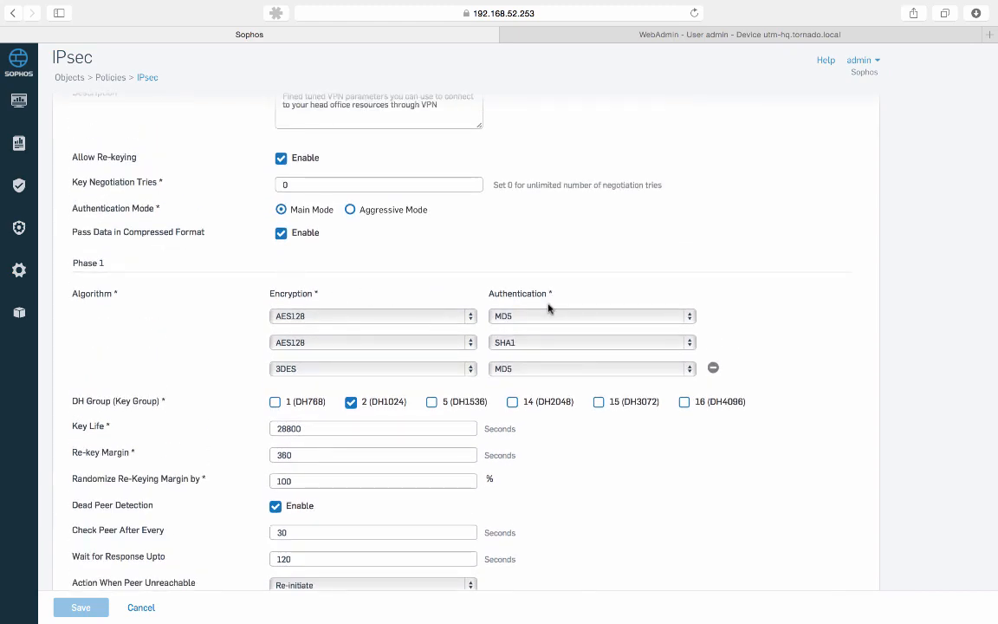
{"action": "scroll", "coordinate": [550, 307], "scroll_direction": "down", "scroll_amount": 1}
{"action": "scroll", "coordinate": [549, 309], "scroll_direction": "down", "scroll_amount": 3}
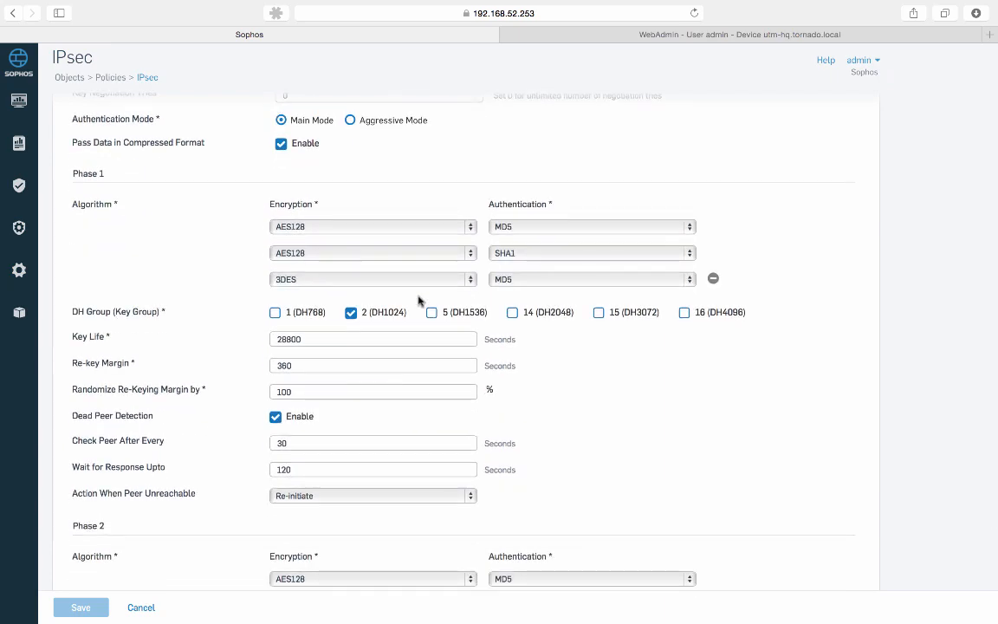
{"action": "scroll", "coordinate": [258, 312], "scroll_direction": "down", "scroll_amount": 3}
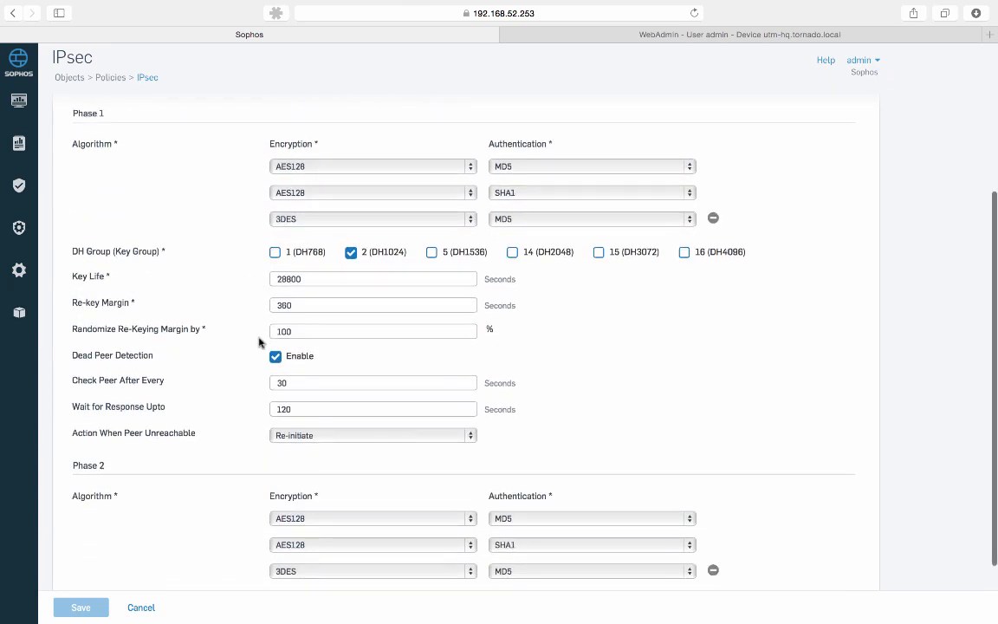
{"action": "scroll", "coordinate": [414, 329], "scroll_direction": "down", "scroll_amount": 3}
{"action": "scroll", "coordinate": [414, 330], "scroll_direction": "up", "scroll_amount": 5}
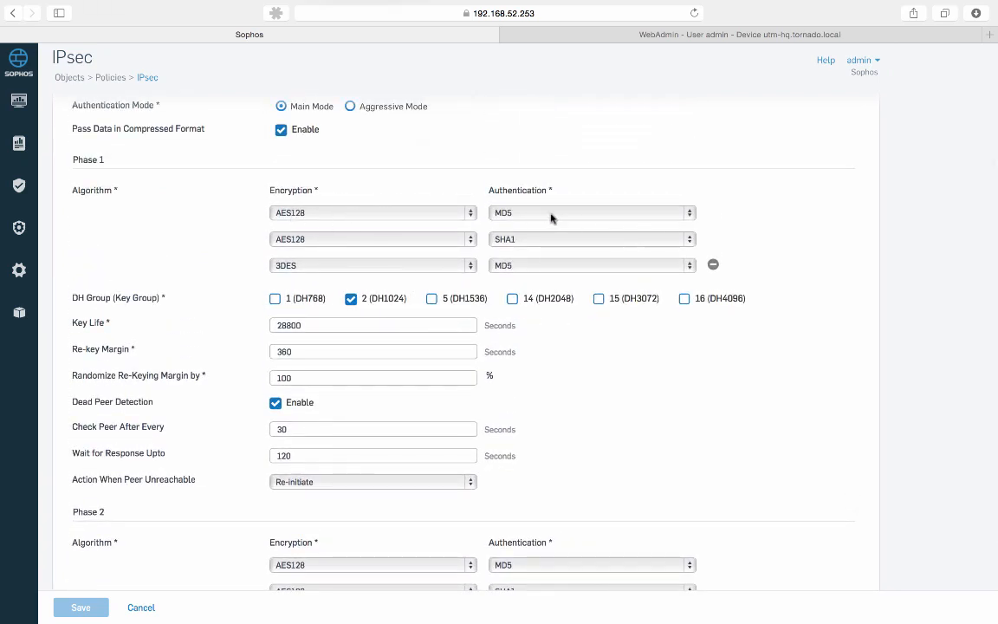
{"action": "scroll", "coordinate": [305, 317], "scroll_direction": "down", "scroll_amount": 1}
{"action": "scroll", "coordinate": [303, 319], "scroll_direction": "up", "scroll_amount": 5}
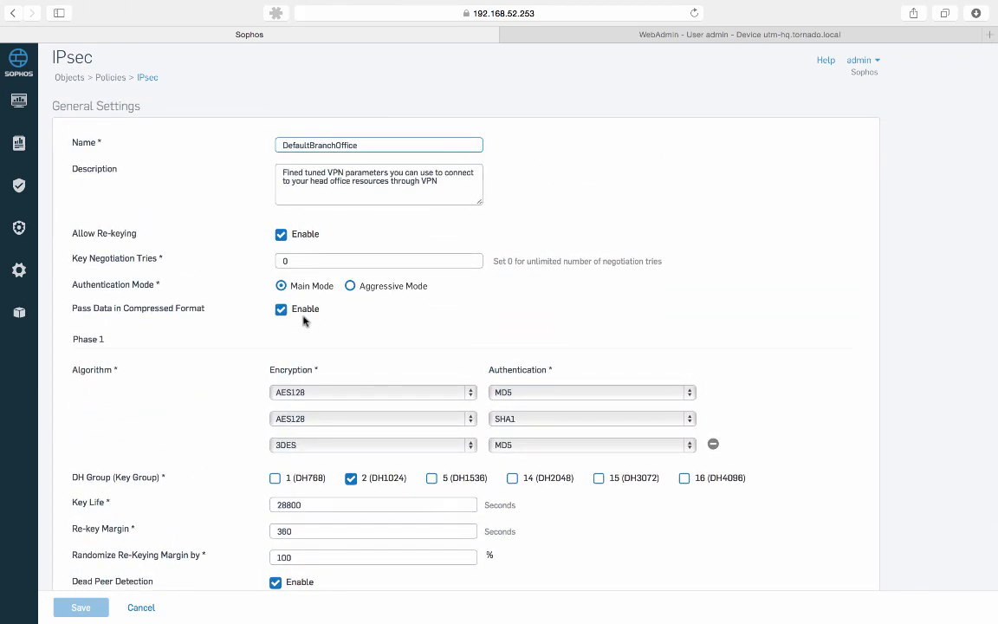
In UTM 9 WebAdmin, open the AES-128 policy under Site-to-site VPN > IPsec > Policies
{"action": "left_click", "coordinate": [687, 39]}
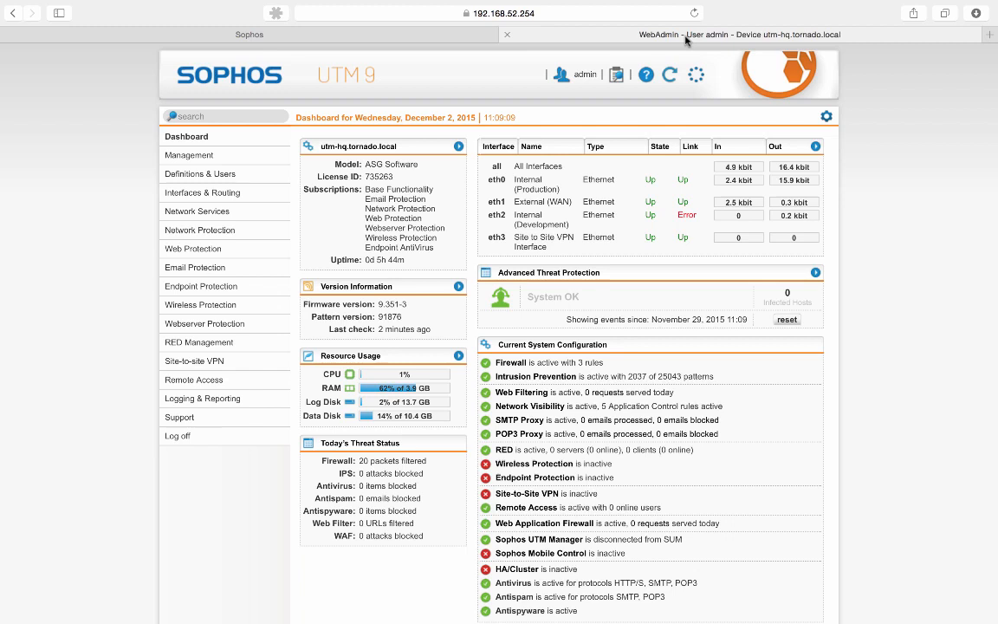
{"action": "left_click", "coordinate": [225, 363]}
{"action": "left_click", "coordinate": [205, 394]}
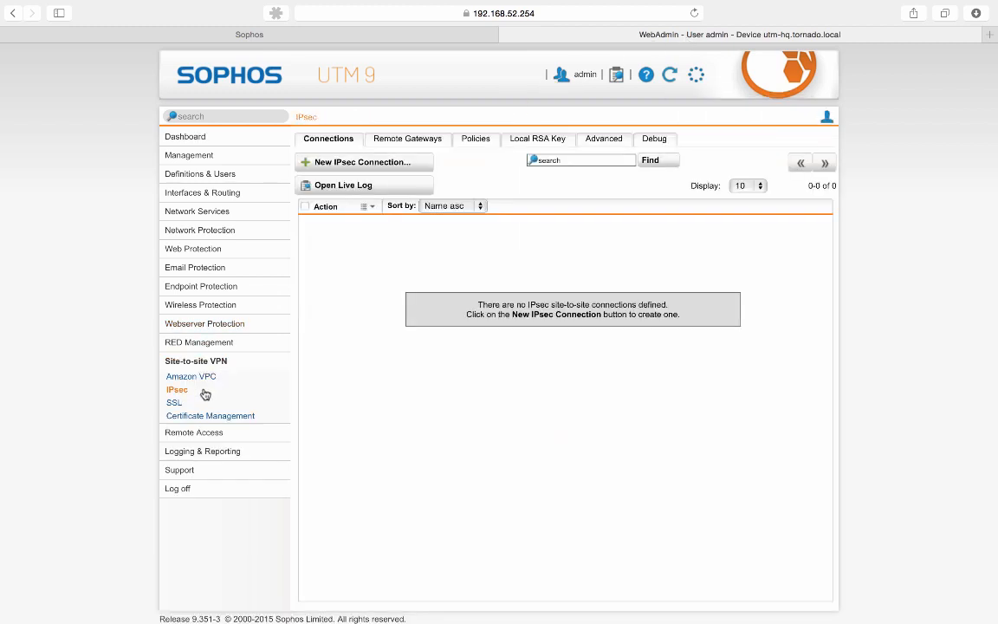
{"action": "left_click", "coordinate": [469, 143]}
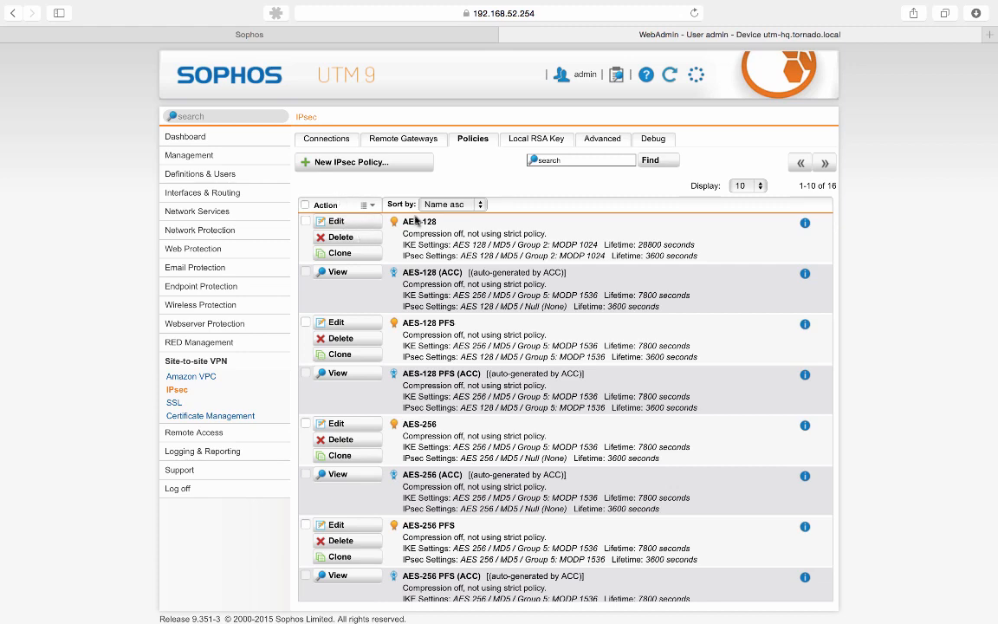
{"action": "left_click", "coordinate": [346, 224]}
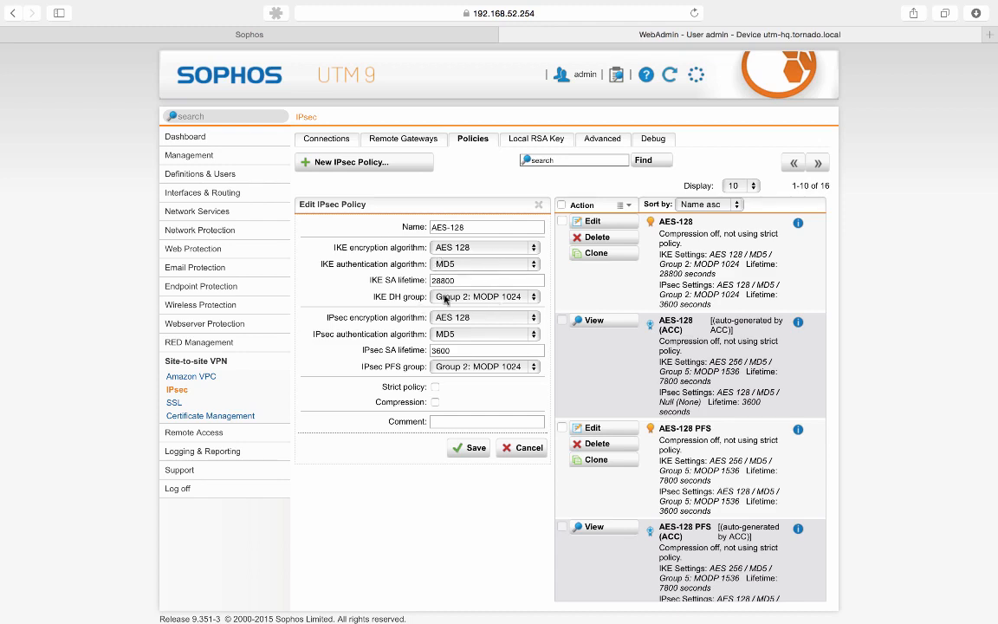
Compare AES-128 with XG's DefaultBranchOffice policy, then cancel it and return to XG
{"action": "left_click", "coordinate": [364, 35]}
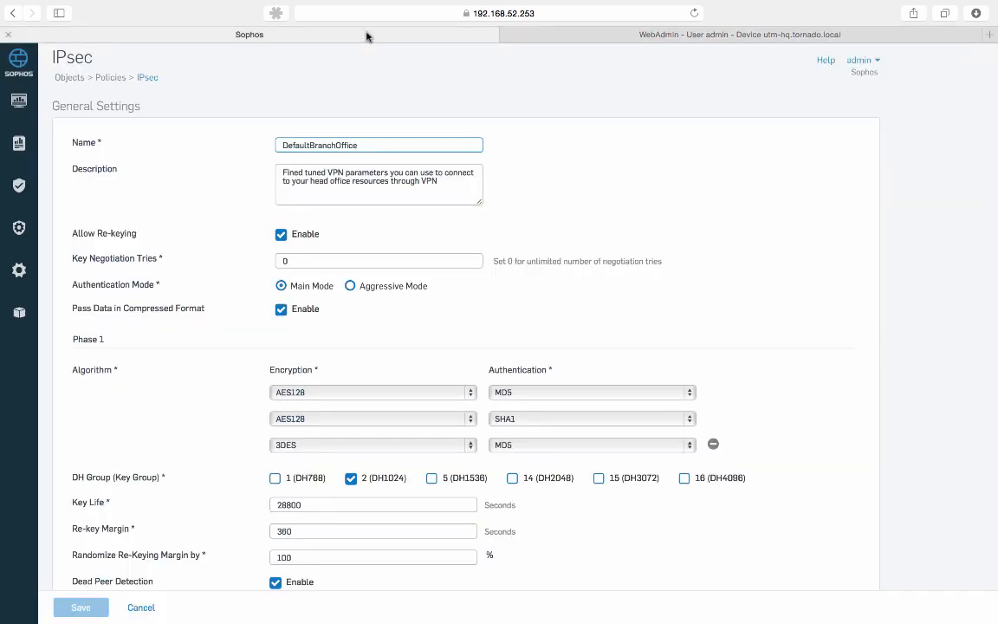
{"action": "left_click", "coordinate": [666, 35]}
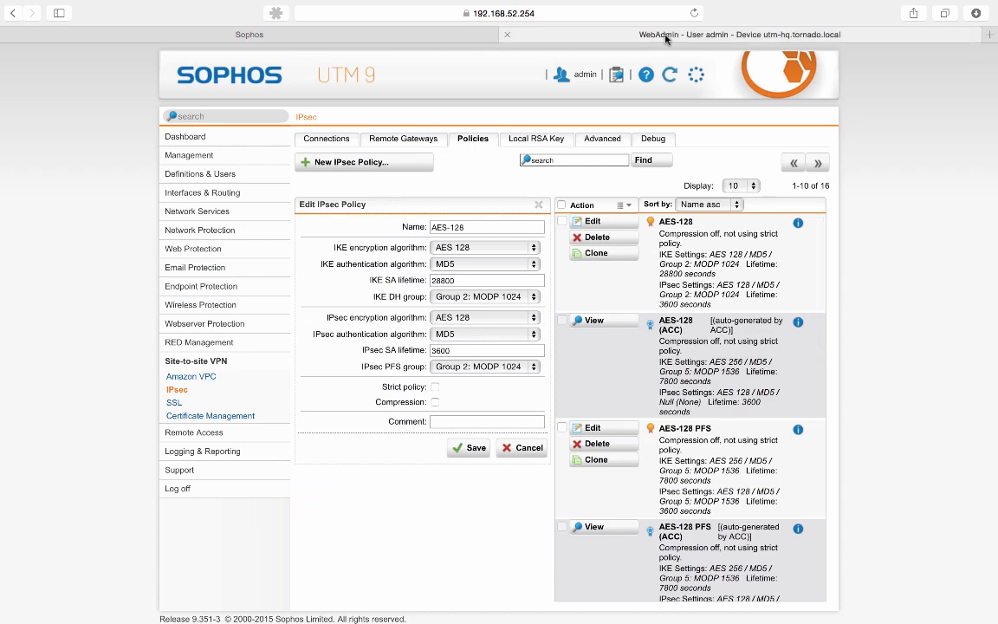
{"action": "left_click", "coordinate": [522, 447]}
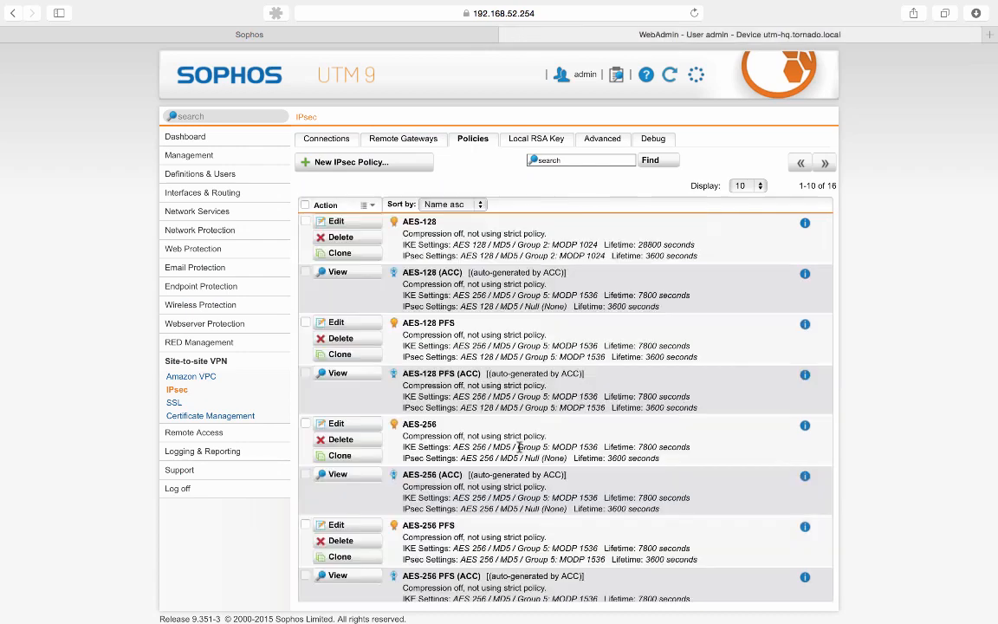
{"action": "left_click", "coordinate": [306, 38]}
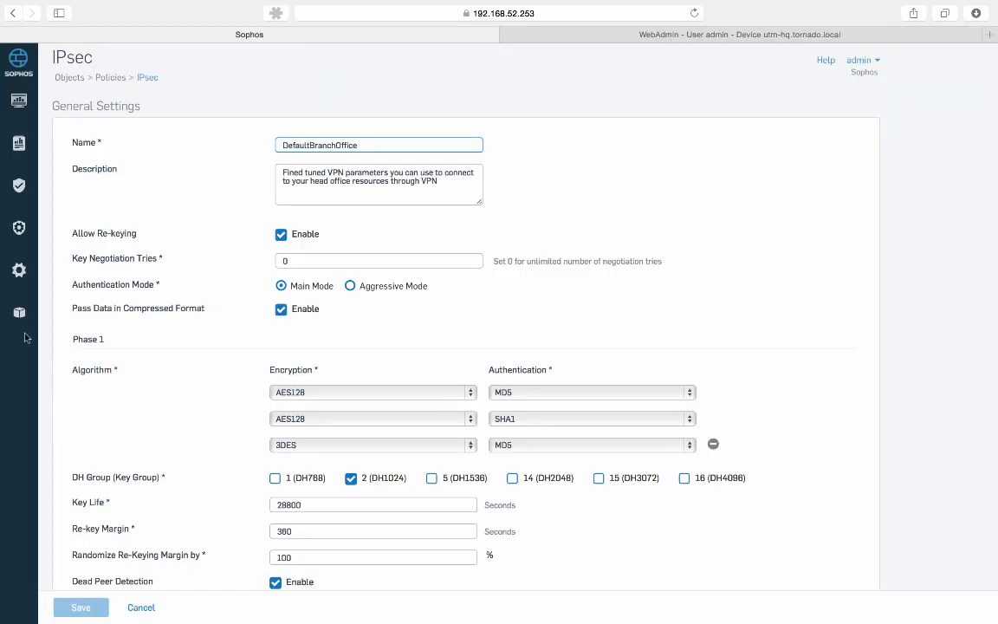
Close the policy form and add a new IPsec connection named Connection_Branch
{"action": "left_click", "coordinate": [139, 607]}
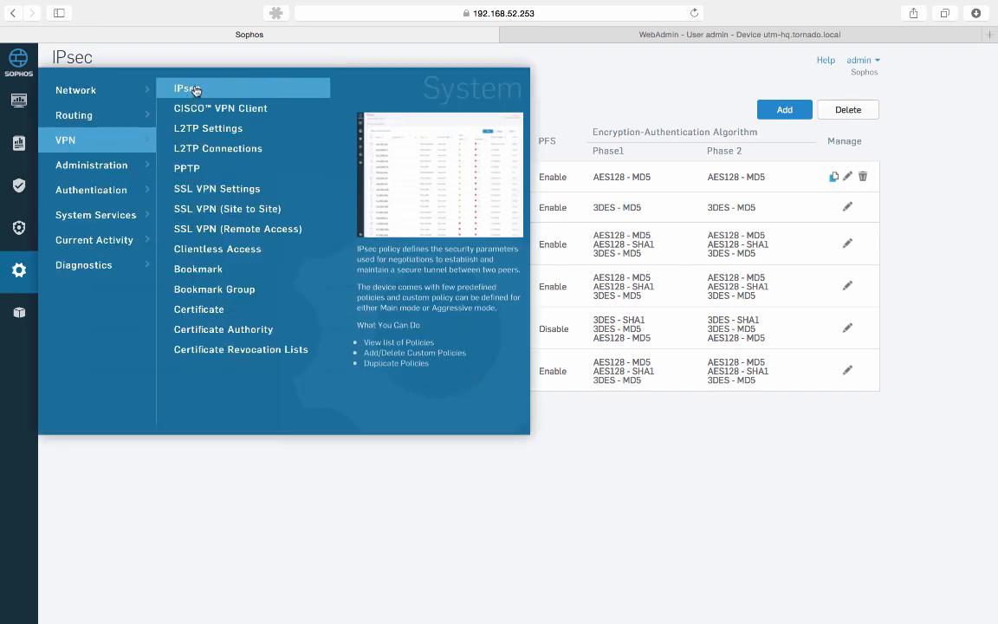
{"action": "left_click", "coordinate": [196, 90]}
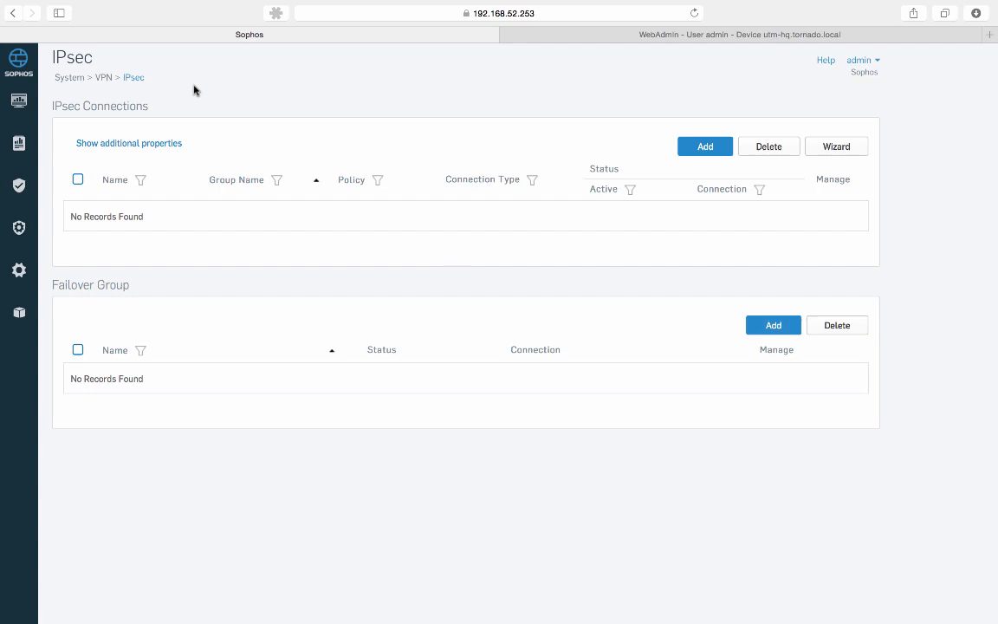
{"action": "left_click", "coordinate": [707, 146]}
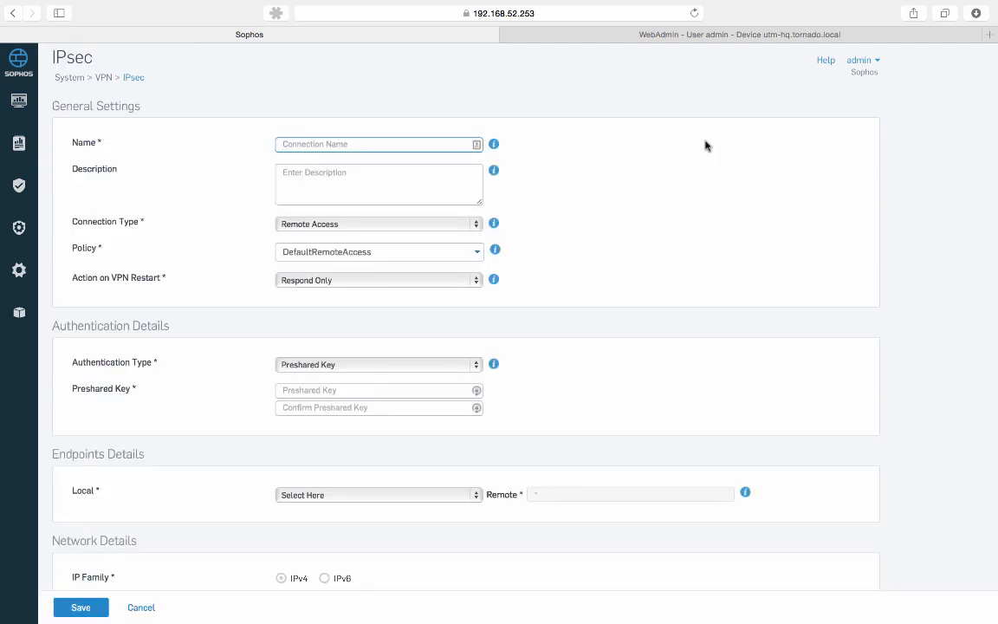
{"action": "type", "text": "Connection"}
{"action": "key", "text": "BackSpace"}
{"action": "type", "text": "_Branch"}
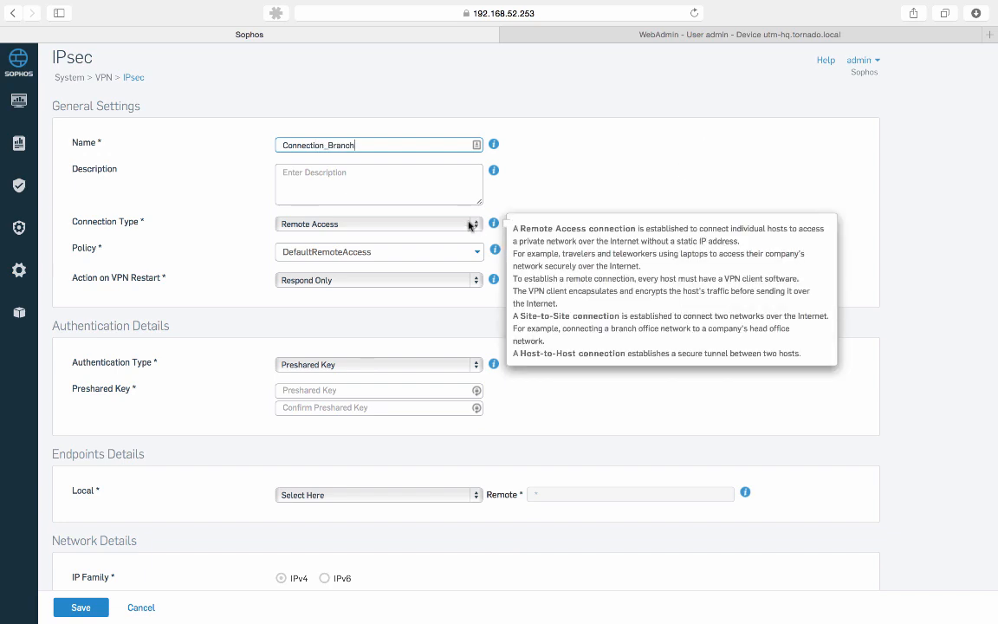
Make Connection_Branch a Site to Site connection that initiates after VPN restart
{"action": "left_click", "coordinate": [422, 224]}
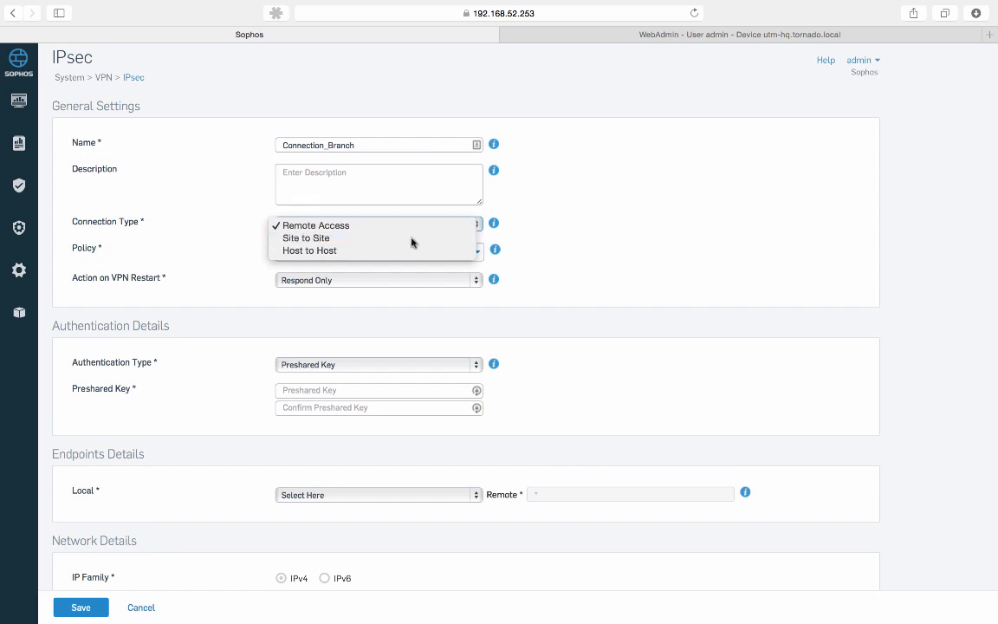
{"action": "left_click", "coordinate": [412, 239]}
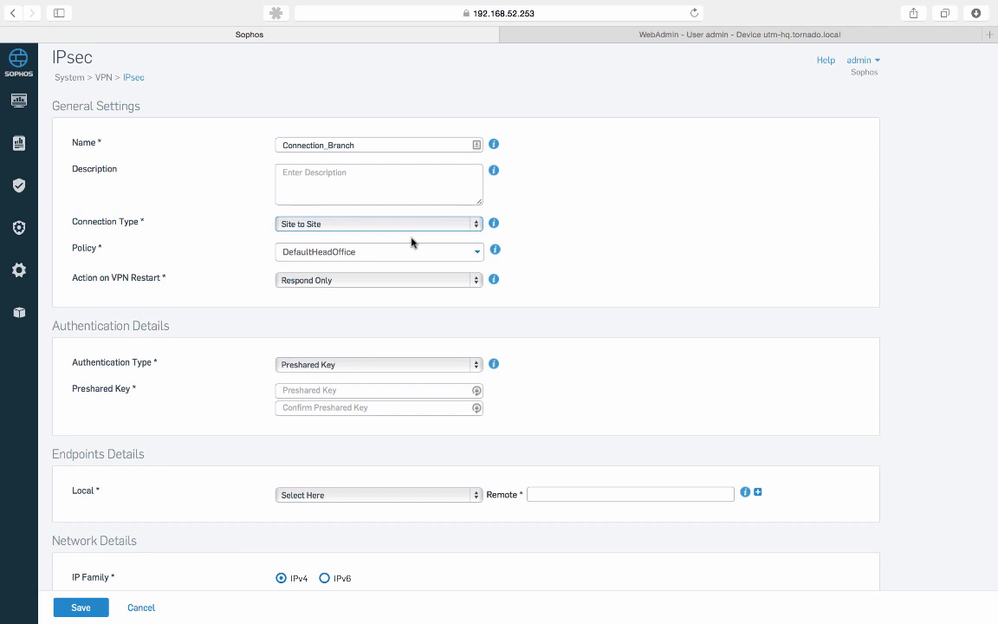
{"action": "left_click", "coordinate": [433, 281]}
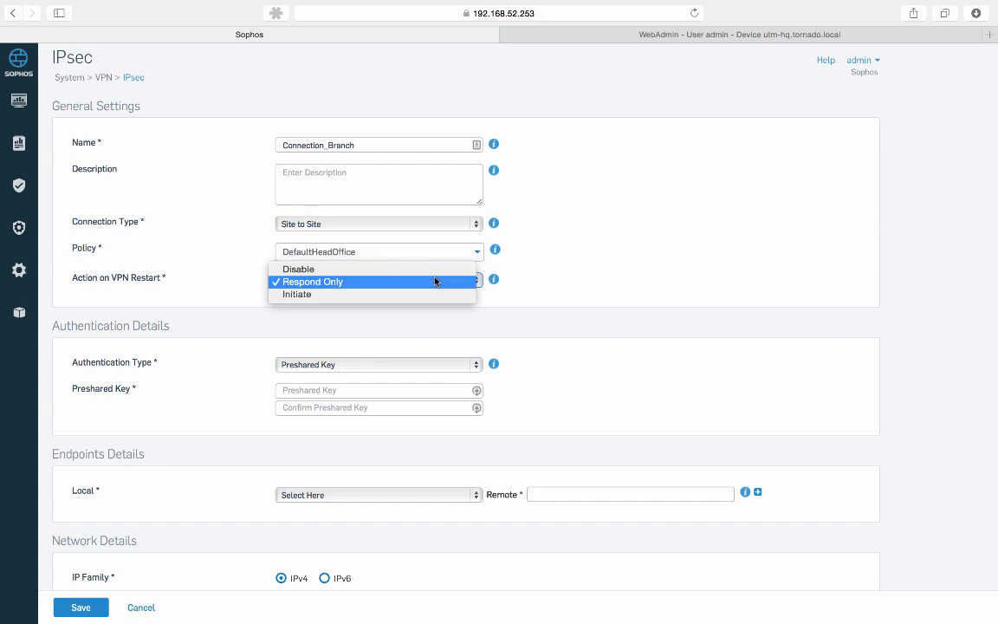
{"action": "left_click", "coordinate": [436, 295]}
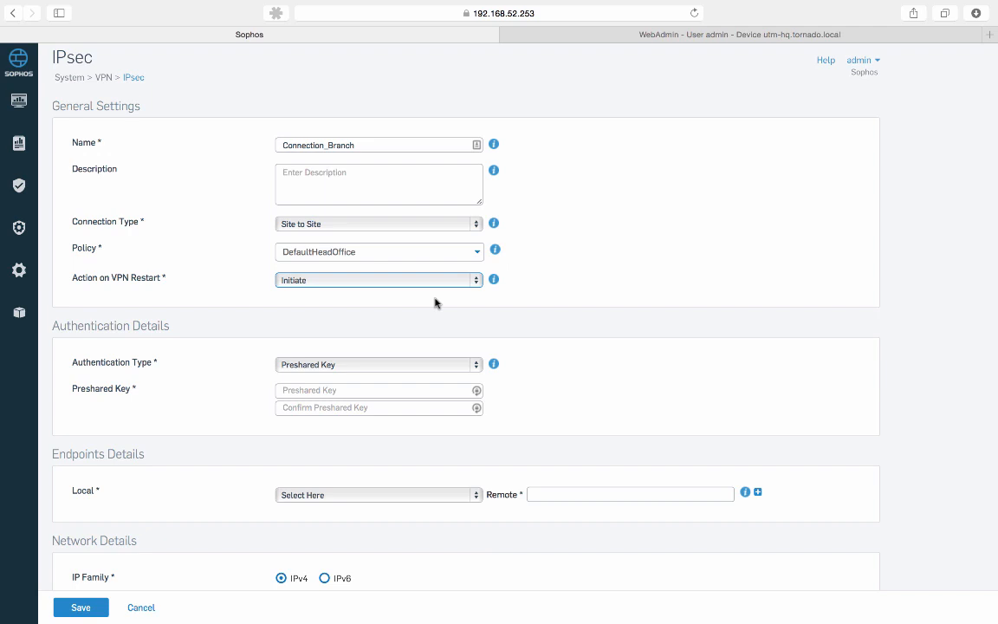
{"action": "left_click", "coordinate": [386, 391]}
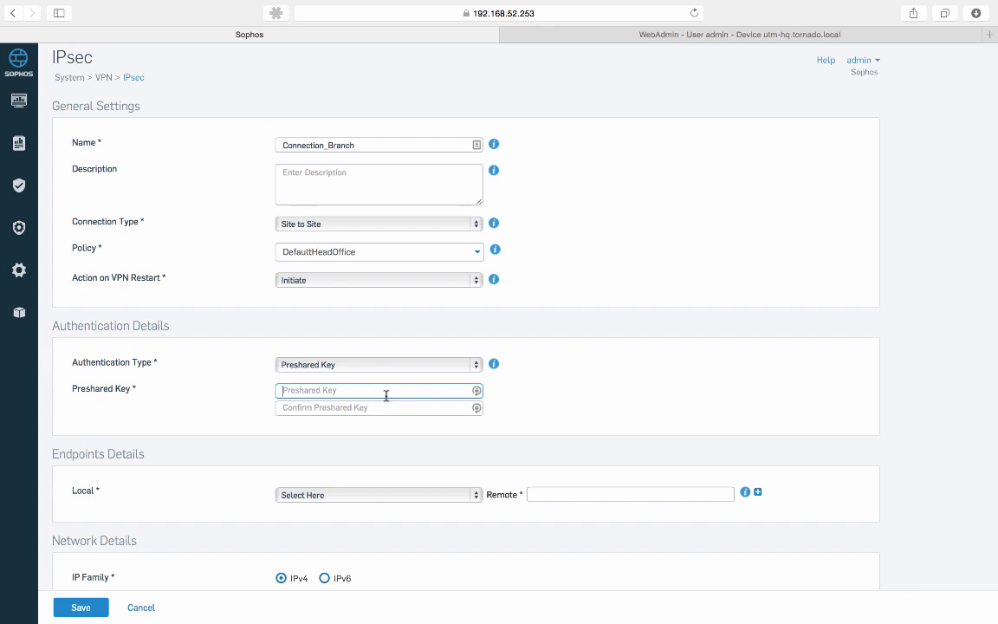
Enter the preshared key and repeat it in Confirm Preshared Key
{"action": "type", "text": "••••••••••"}
{"action": "key", "text": "Tab"}
{"action": "type", "text": "•••"}
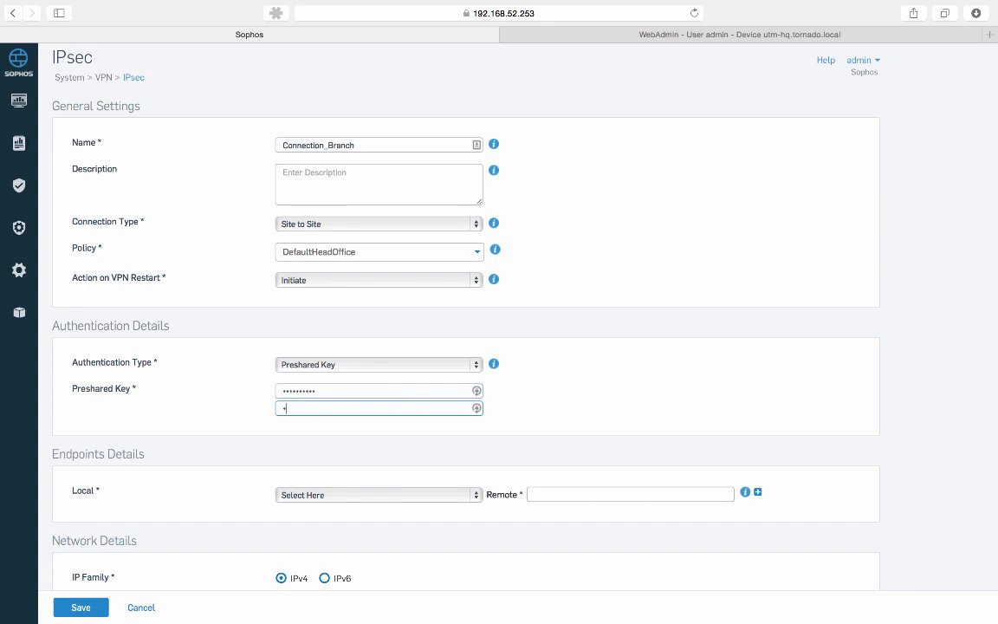
{"action": "type", "text": "•••••••"}
{"action": "scroll", "coordinate": [589, 450], "scroll_direction": "down", "scroll_amount": 2}
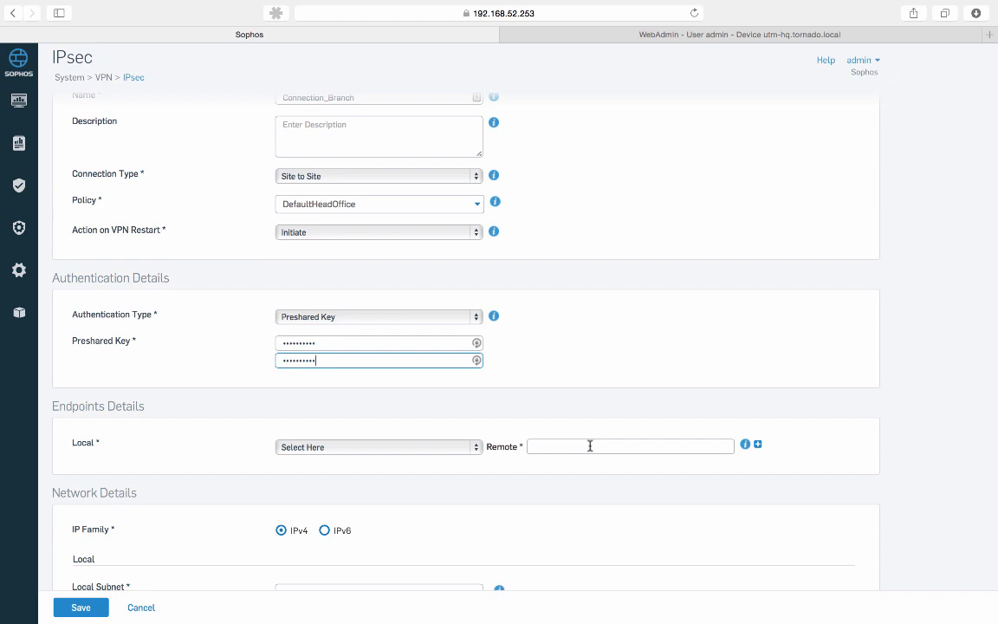
{"action": "scroll", "coordinate": [589, 446], "scroll_direction": "down", "scroll_amount": 2}
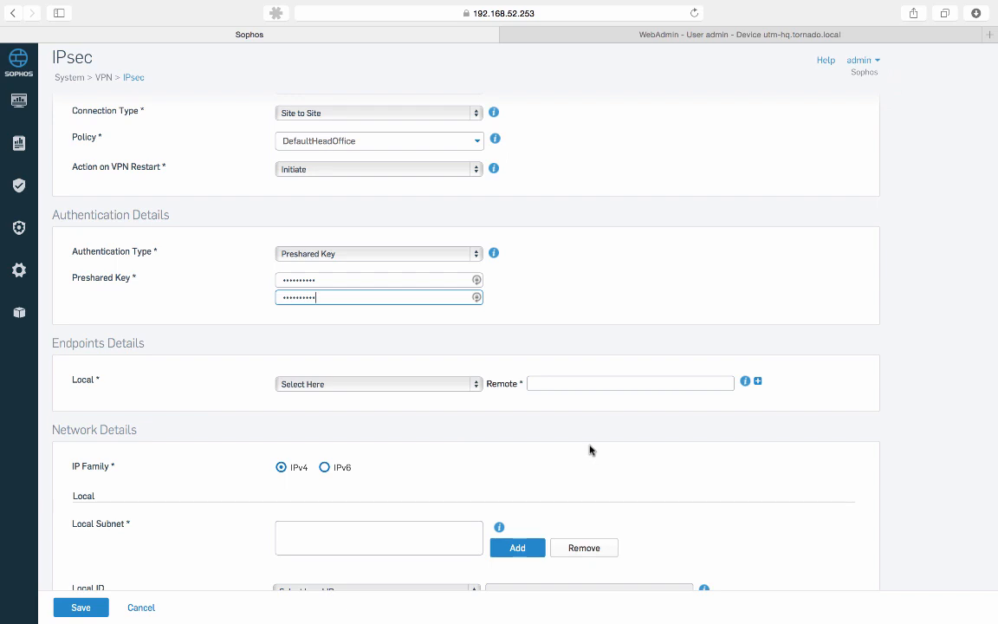
Choose Port3 - 10.10.10.253 as local endpoint and enter 10.10.10.254 as remote endpoint
{"action": "left_click", "coordinate": [474, 383]}
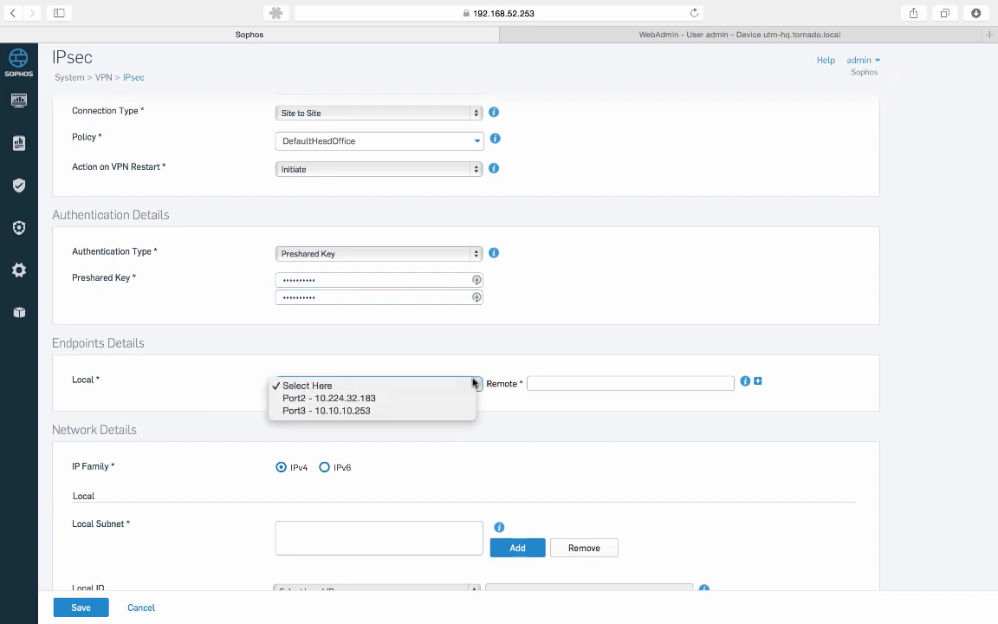
{"action": "left_click", "coordinate": [443, 413]}
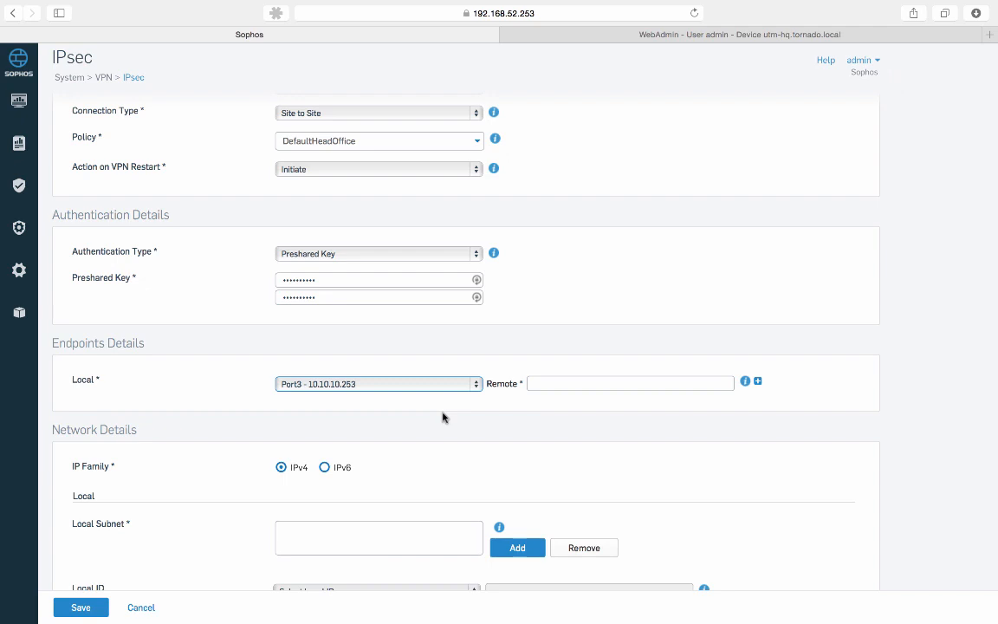
{"action": "left_click", "coordinate": [576, 386]}
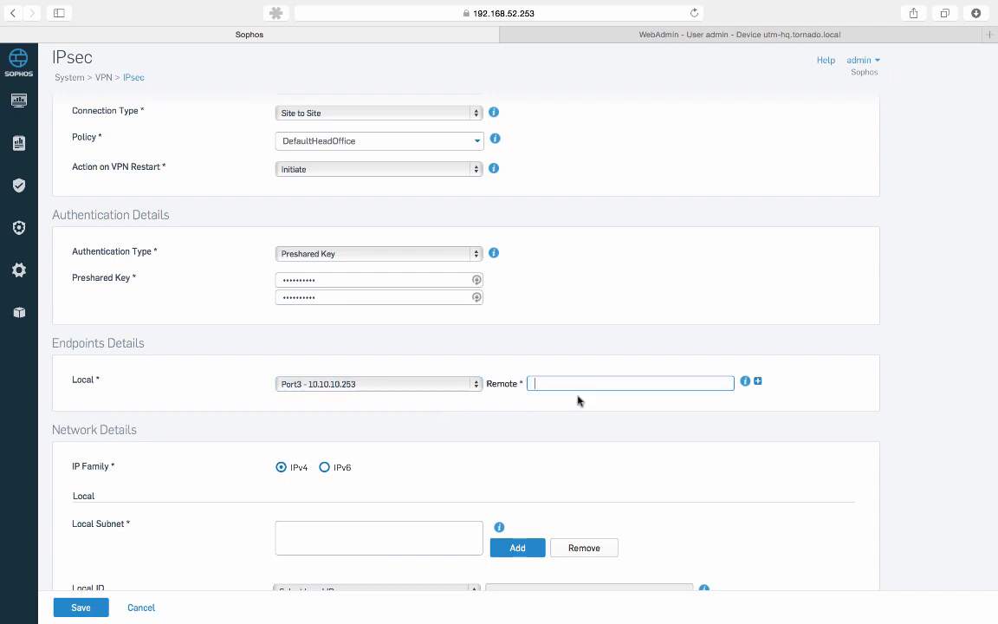
{"action": "type", "text": "10.10.10.254"}
{"action": "scroll", "coordinate": [472, 309], "scroll_direction": "down", "scroll_amount": 1}
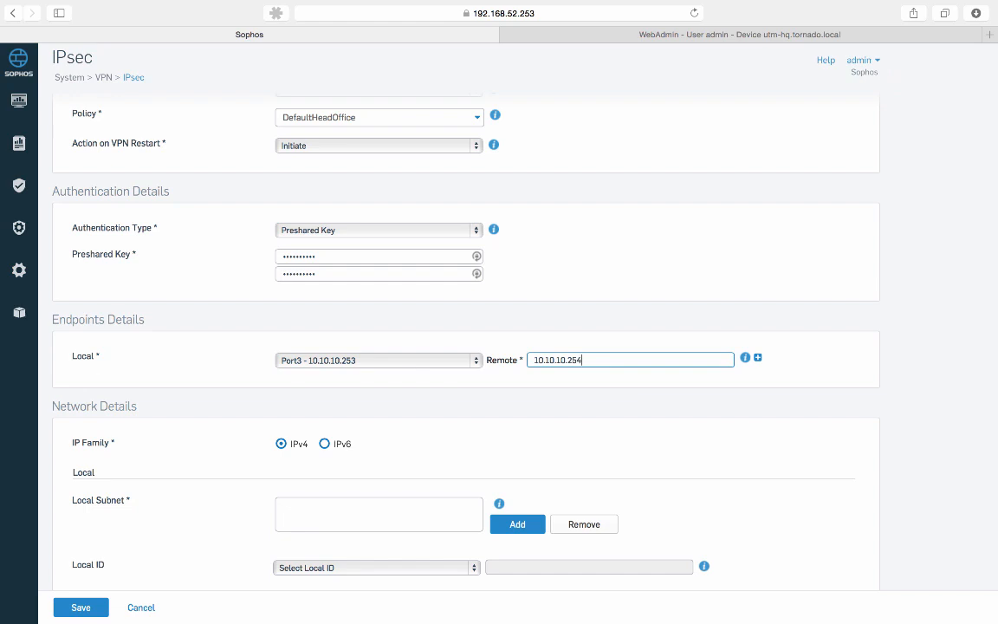
{"action": "scroll", "coordinate": [466, 346], "scroll_direction": "down", "scroll_amount": 2}
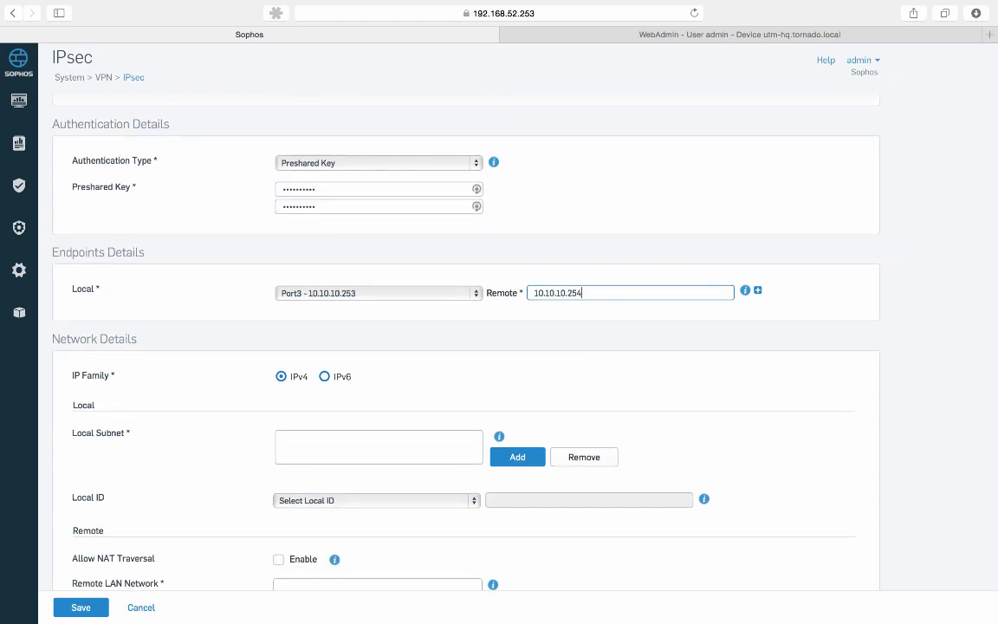
{"action": "scroll", "coordinate": [467, 347], "scroll_direction": "down", "scroll_amount": 2}
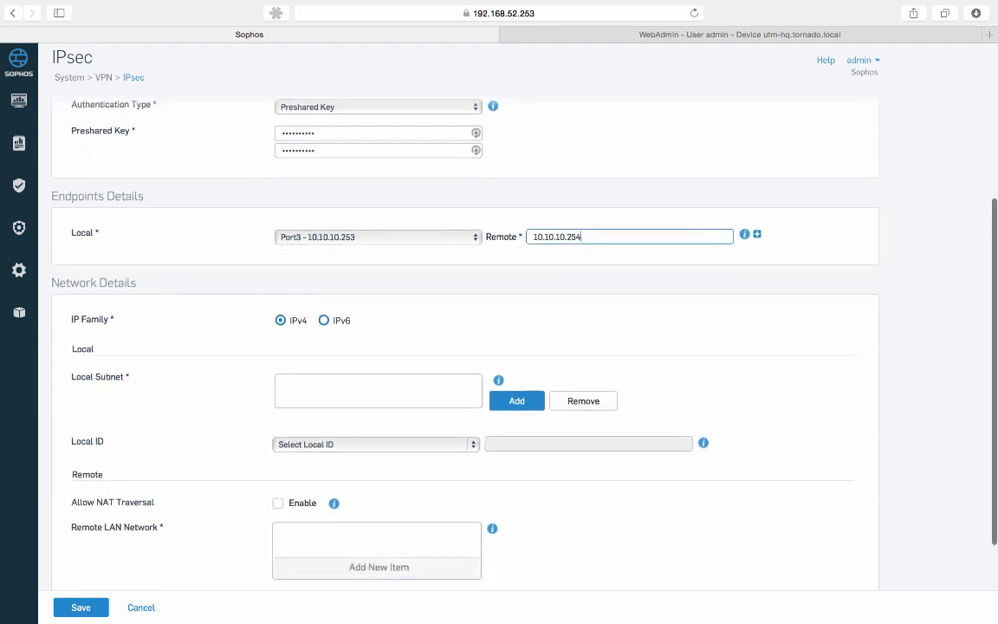
{"action": "scroll", "coordinate": [207, 363], "scroll_direction": "down", "scroll_amount": 1}
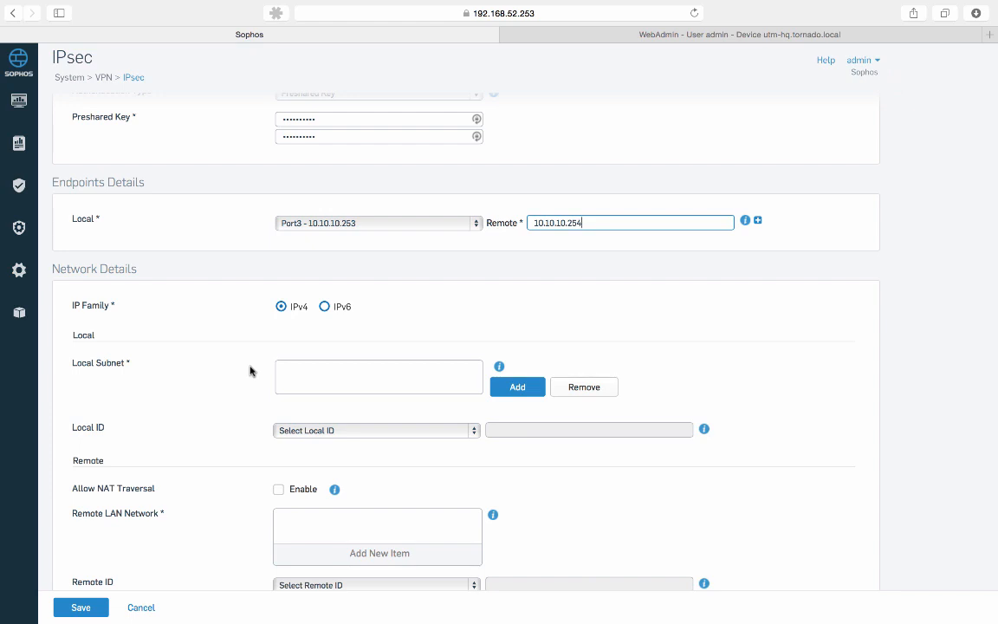
Add HQ Network as the Local LAN Address under Local Subnet and save it
{"action": "left_click", "coordinate": [522, 389]}
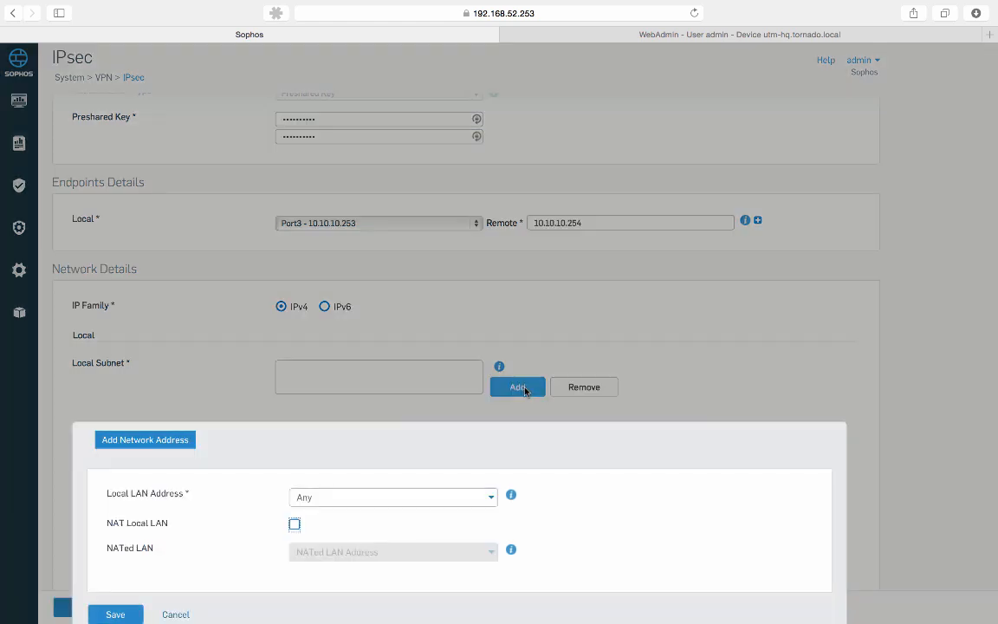
{"action": "scroll", "coordinate": [383, 448], "scroll_direction": "down", "scroll_amount": 2}
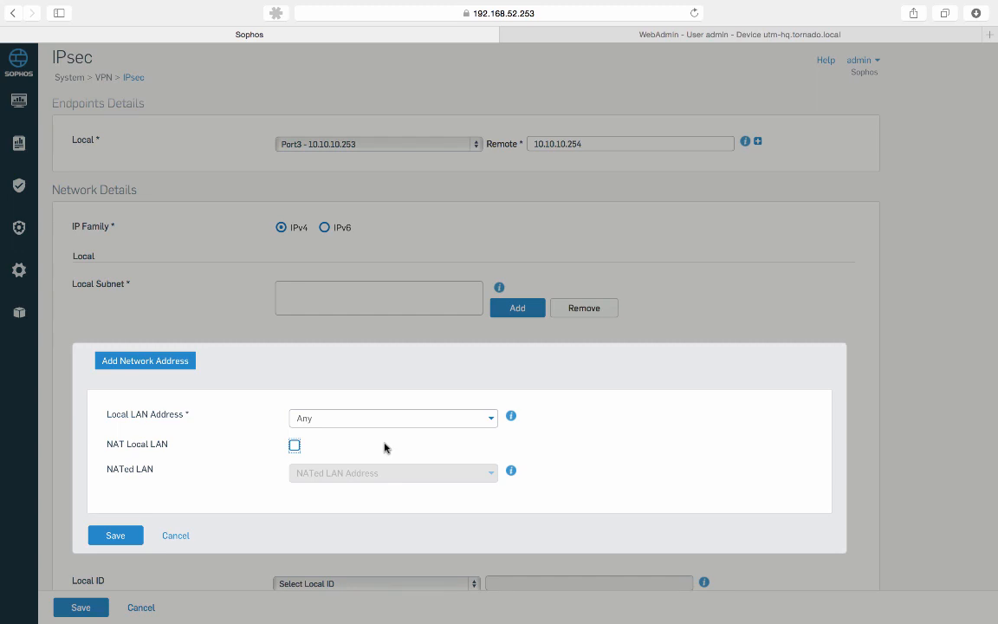
{"action": "left_click", "coordinate": [490, 420]}
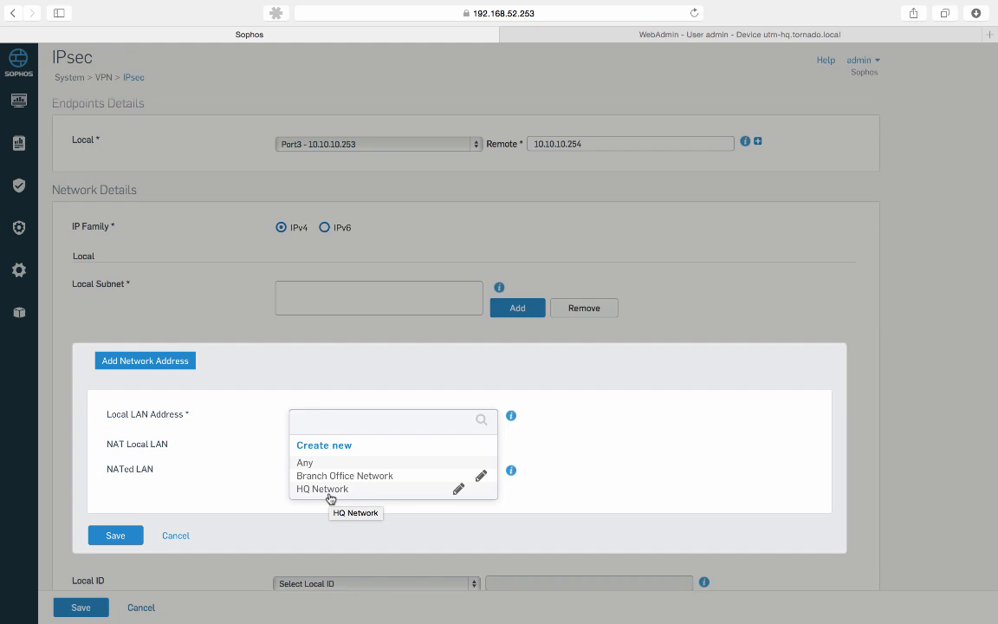
{"action": "left_click", "coordinate": [329, 494]}
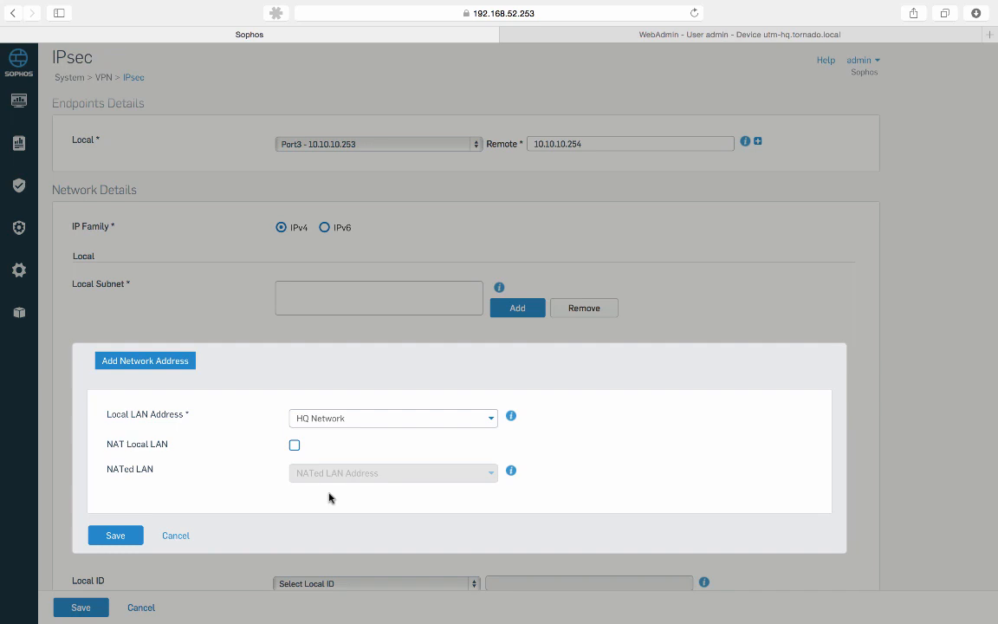
{"action": "left_click", "coordinate": [113, 534]}
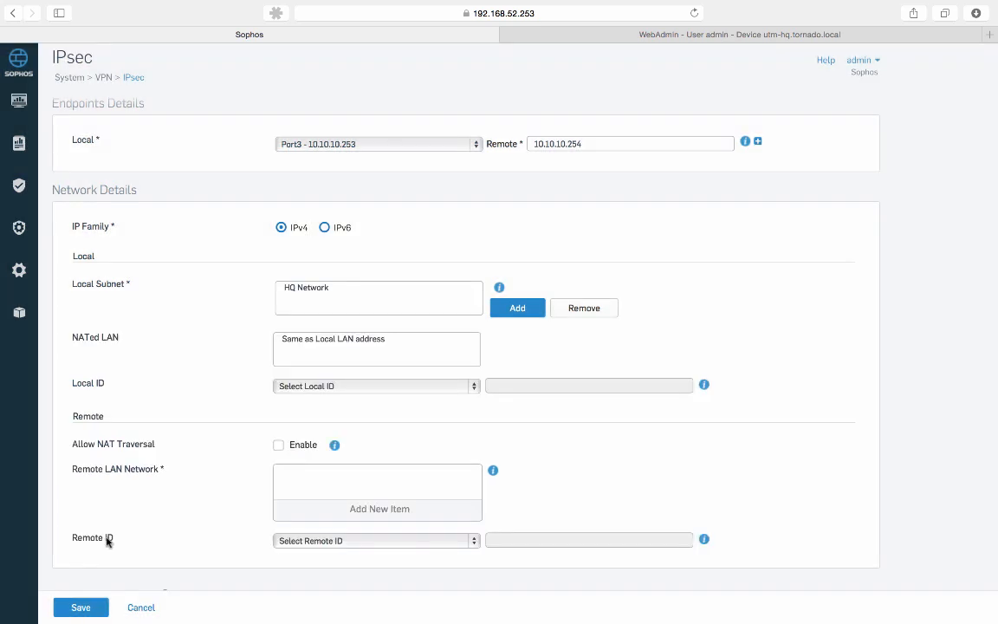
Tick Branch Office Network under Remote LAN Network and apply the selection
{"action": "scroll", "coordinate": [108, 542], "scroll_direction": "down", "scroll_amount": 2}
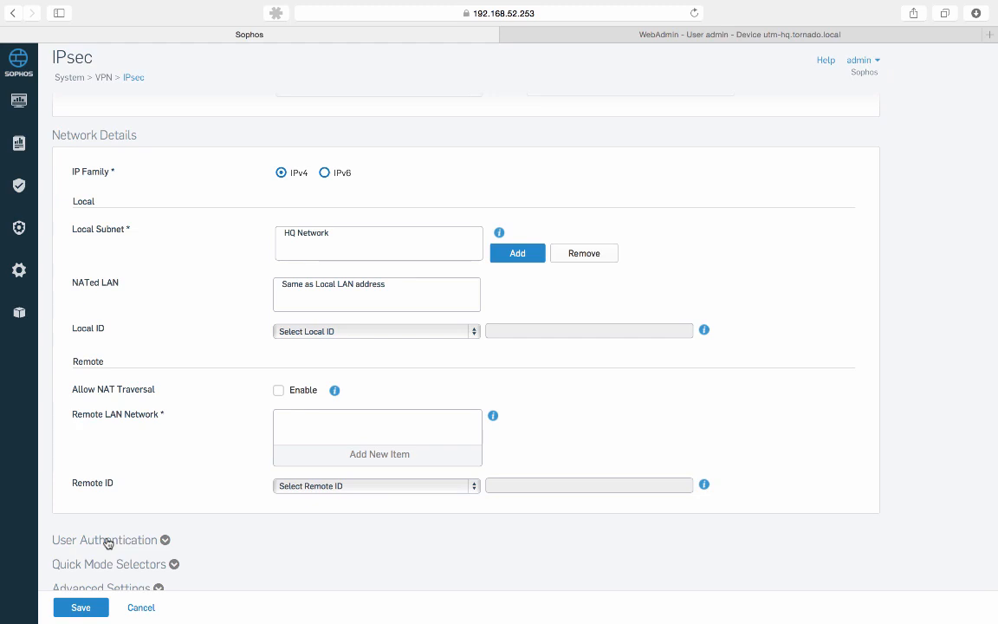
{"action": "left_click", "coordinate": [411, 454]}
{"action": "scroll", "coordinate": [411, 454], "scroll_direction": "down", "scroll_amount": 2}
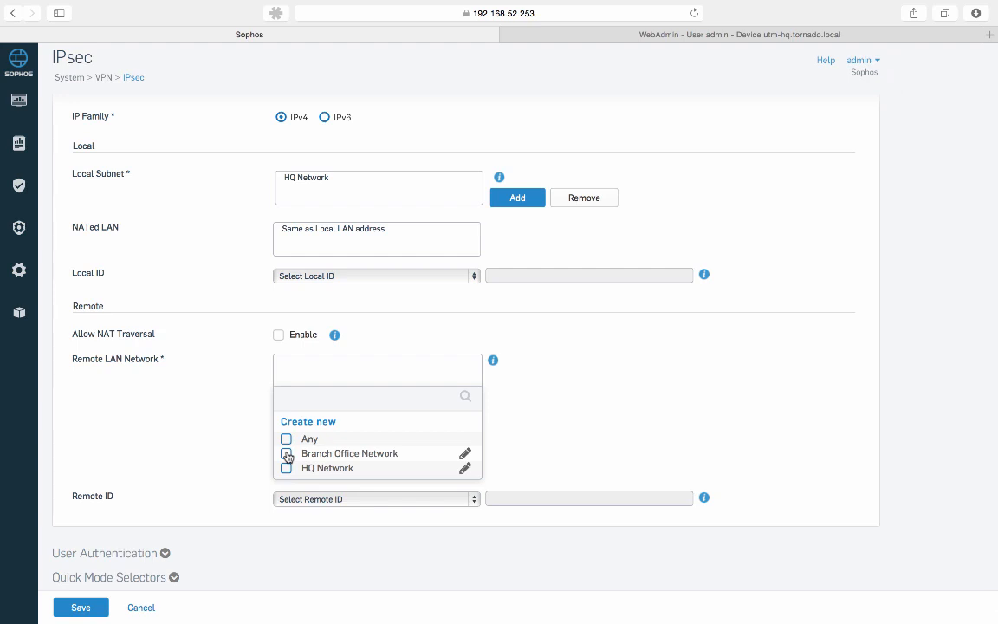
{"action": "left_click", "coordinate": [287, 456]}
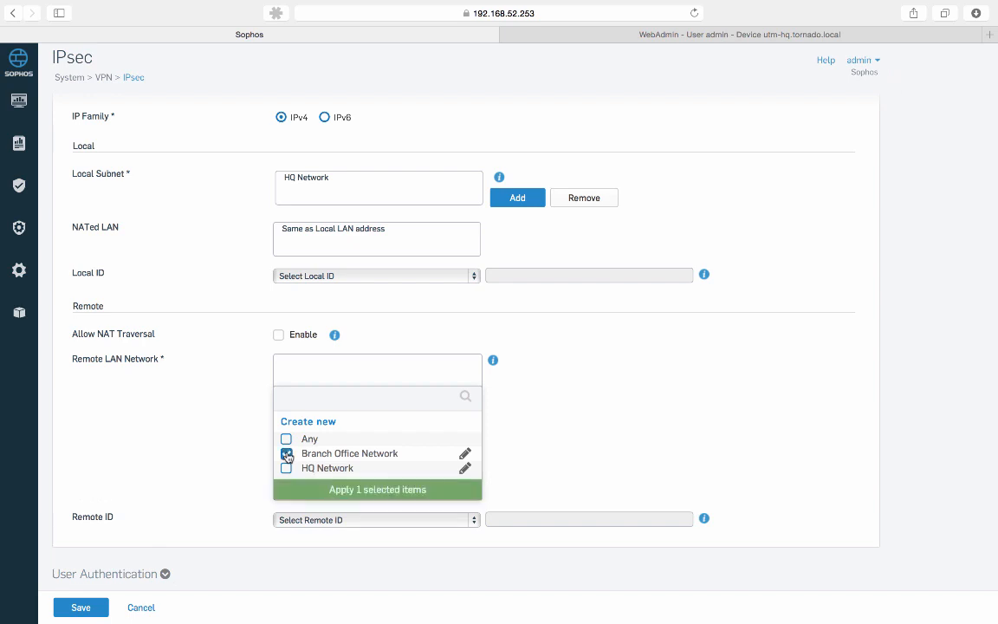
{"action": "left_click", "coordinate": [425, 488]}
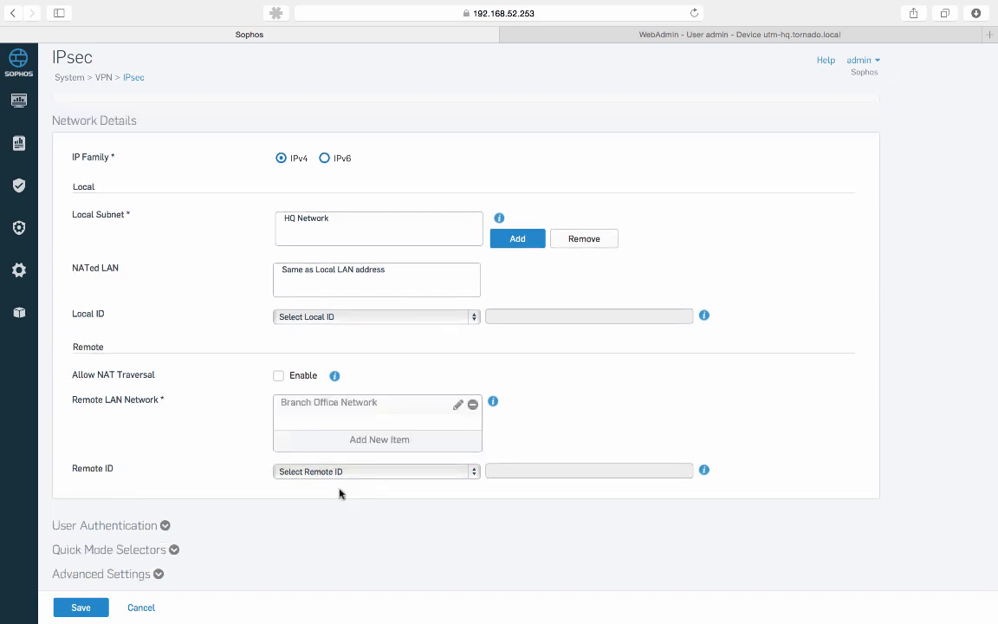
Set Local ID type to IP Address with value 10.10.10.253
{"action": "left_click", "coordinate": [372, 318]}
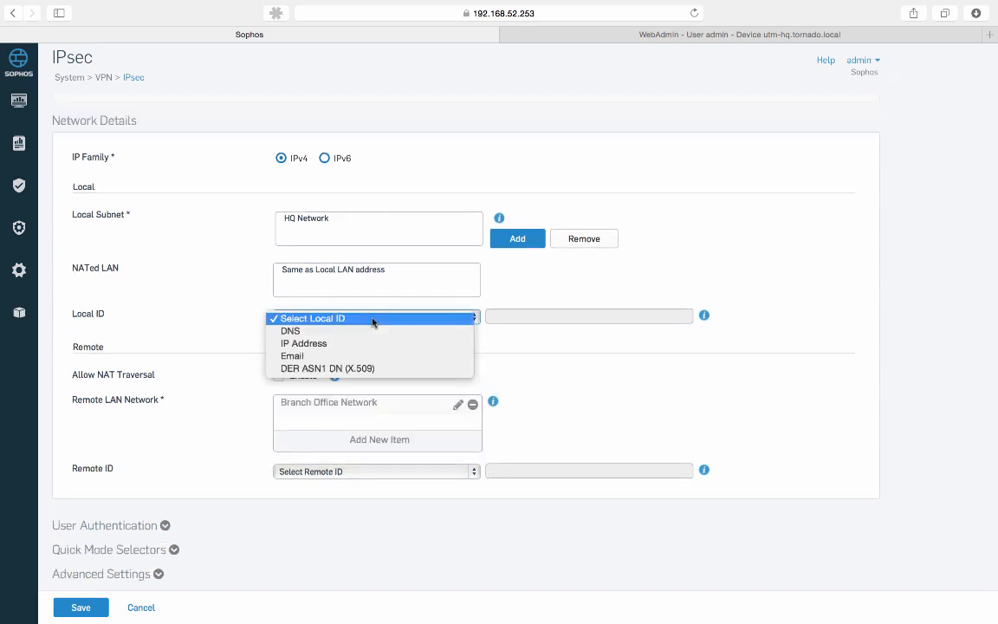
{"action": "left_click", "coordinate": [241, 294]}
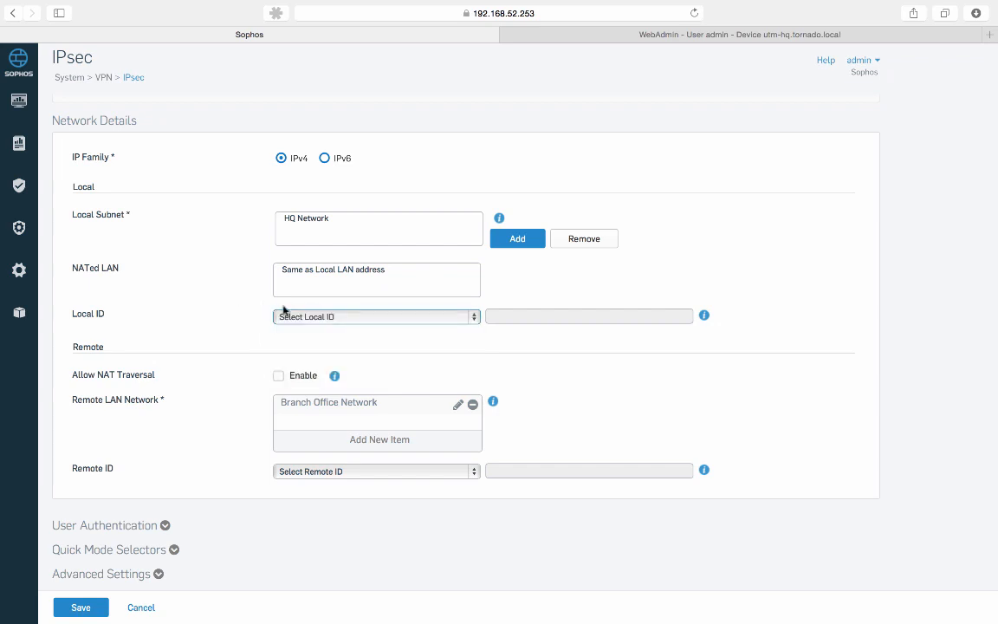
{"action": "left_click", "coordinate": [329, 319]}
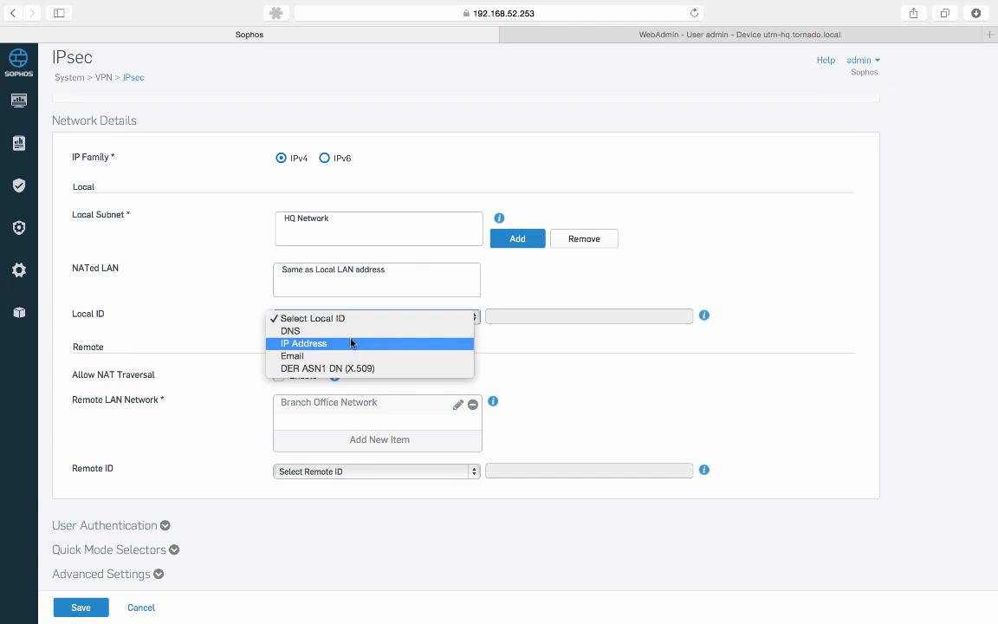
{"action": "left_click", "coordinate": [351, 343]}
{"action": "left_click", "coordinate": [543, 317]}
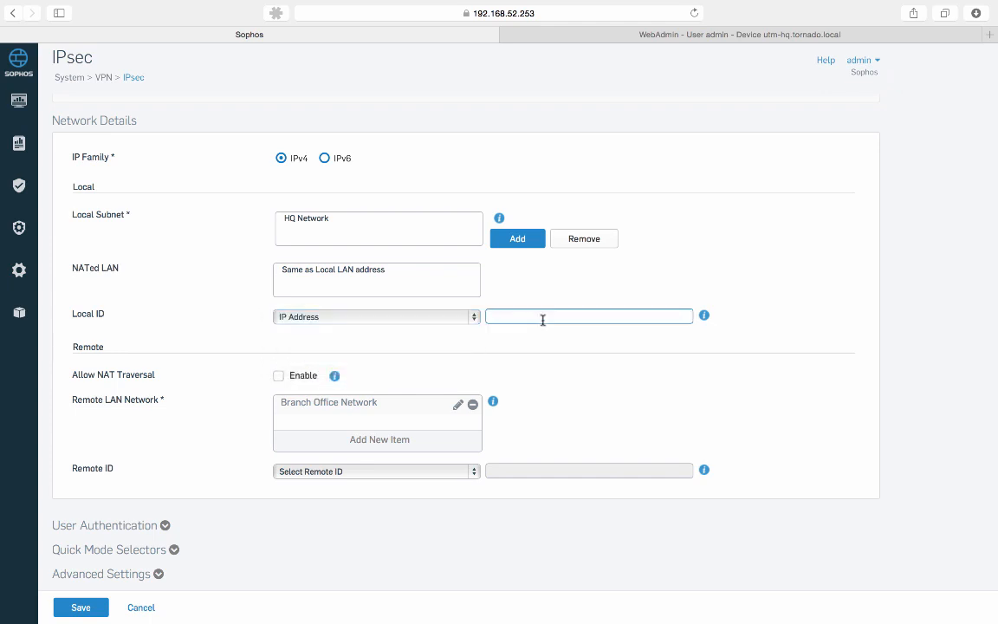
{"action": "type", "text": "10.10.10.253"}
Set Remote ID type to IP Address and begin entering 10.10.10.254
{"action": "left_click", "coordinate": [441, 472]}
{"action": "left_click", "coordinate": [441, 500]}
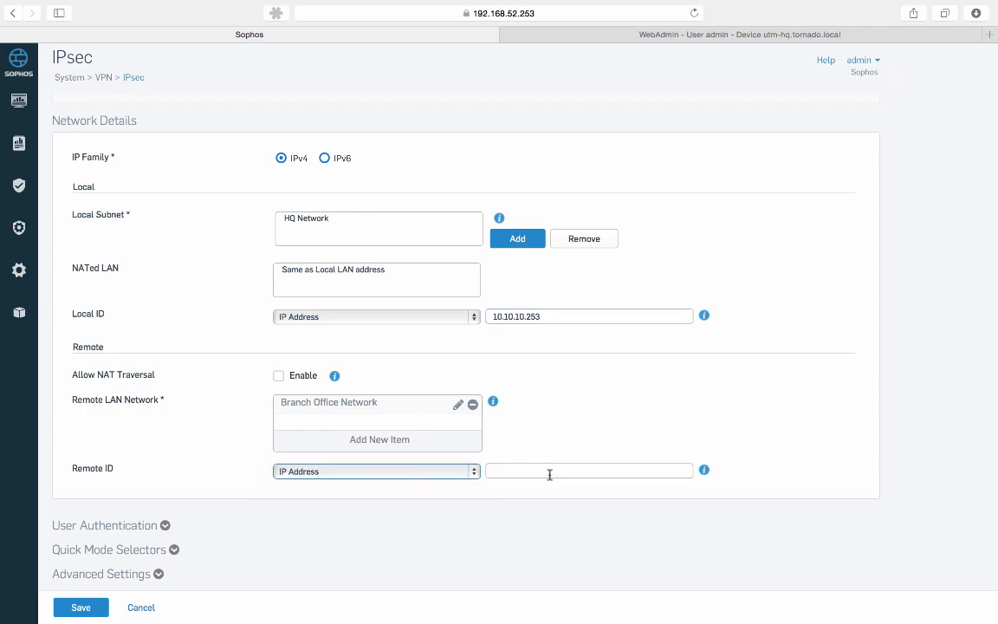
{"action": "left_click", "coordinate": [549, 471]}
{"action": "type", "text": "10.10.10"}
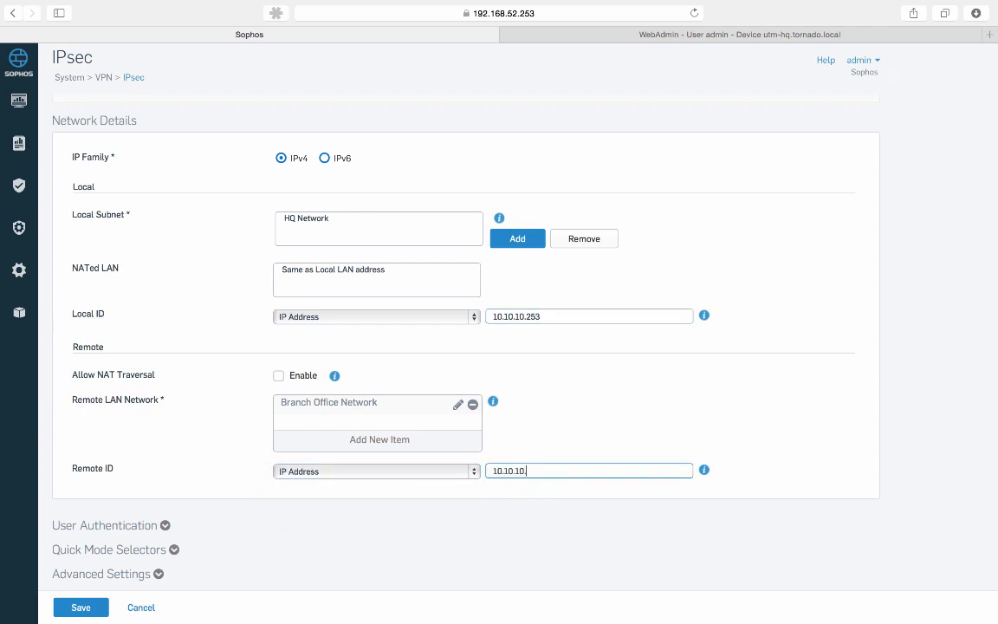
{"action": "type", "text": ".254"}
Save the Connection_Branch site-to-site IPsec connection and confirm the save
{"action": "scroll", "coordinate": [549, 526], "scroll_direction": "up", "scroll_amount": 5}
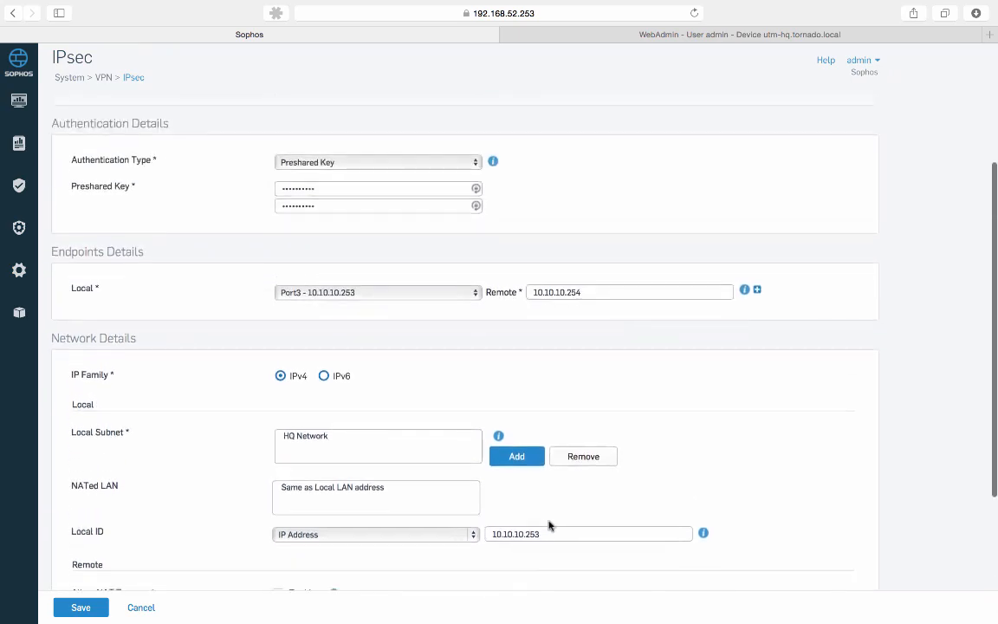
{"action": "scroll", "coordinate": [549, 526], "scroll_direction": "up", "scroll_amount": 5}
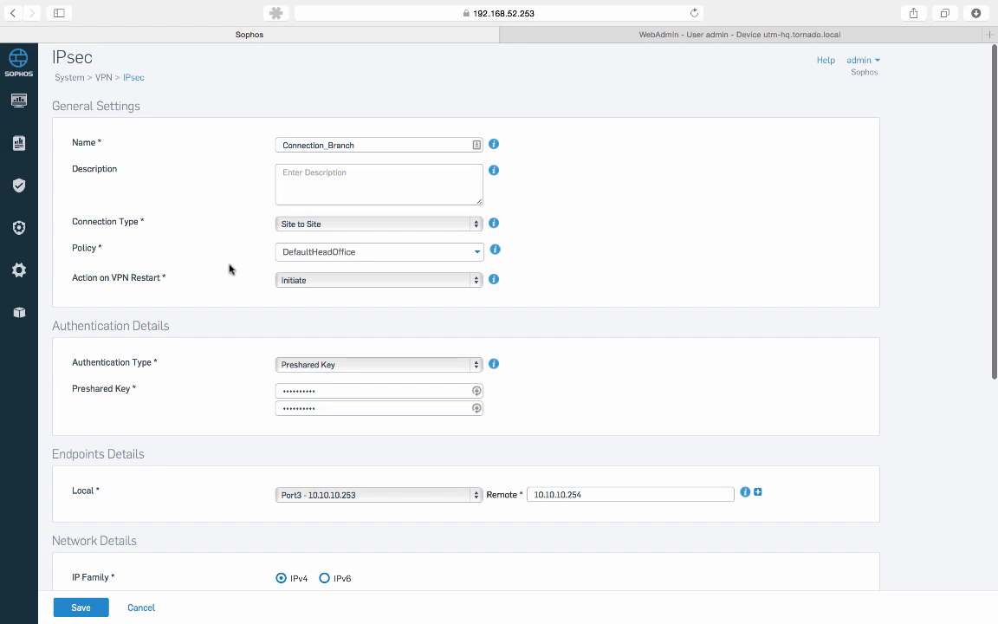
{"action": "scroll", "coordinate": [229, 269], "scroll_direction": "down", "scroll_amount": 2}
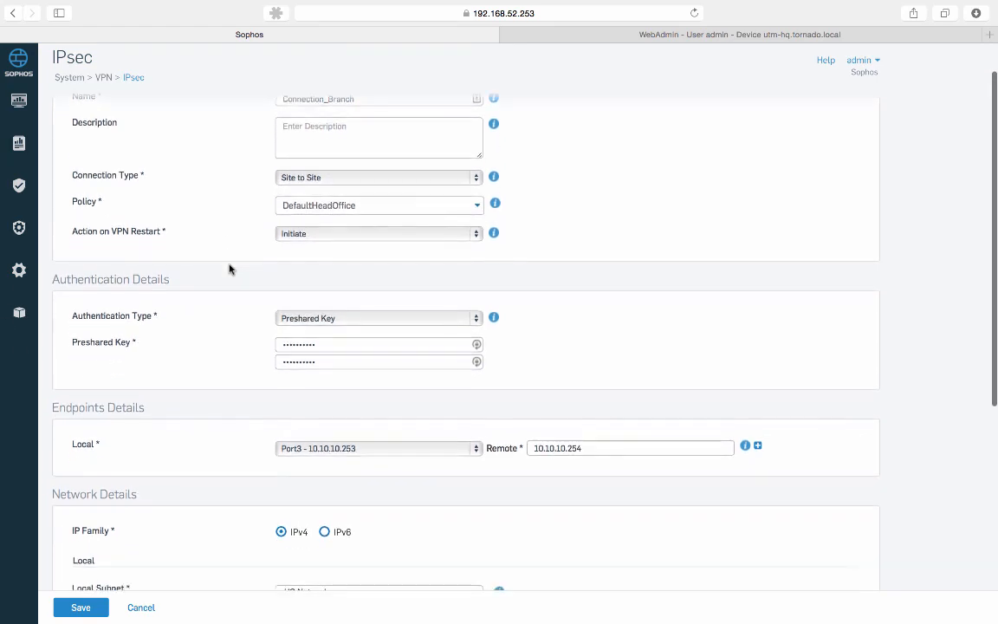
{"action": "scroll", "coordinate": [249, 284], "scroll_direction": "down", "scroll_amount": 6}
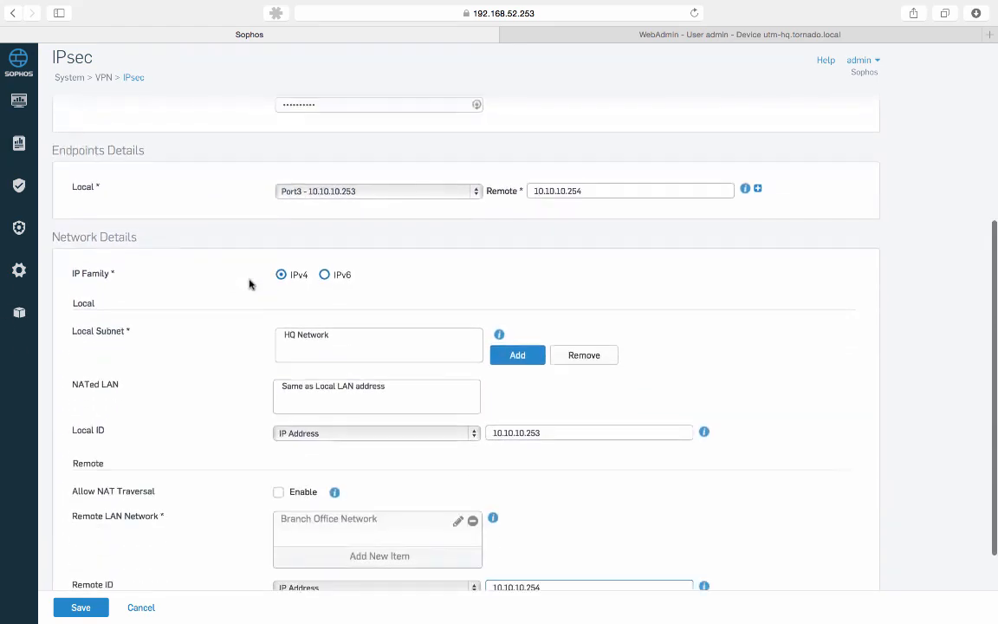
{"action": "scroll", "coordinate": [250, 283], "scroll_direction": "down", "scroll_amount": 3}
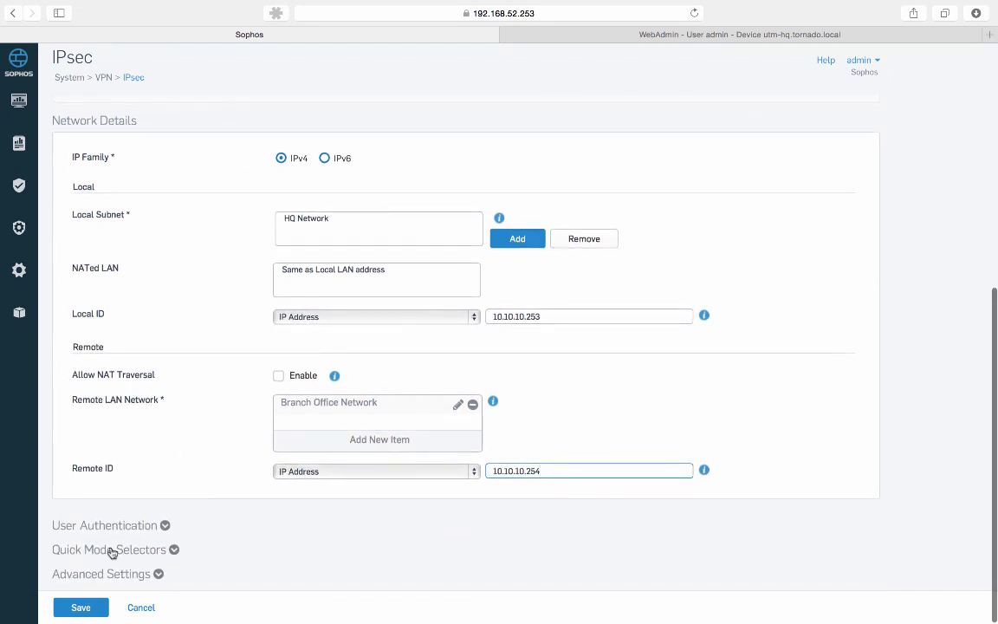
{"action": "left_click", "coordinate": [90, 608]}
{"action": "left_click", "coordinate": [466, 351]}
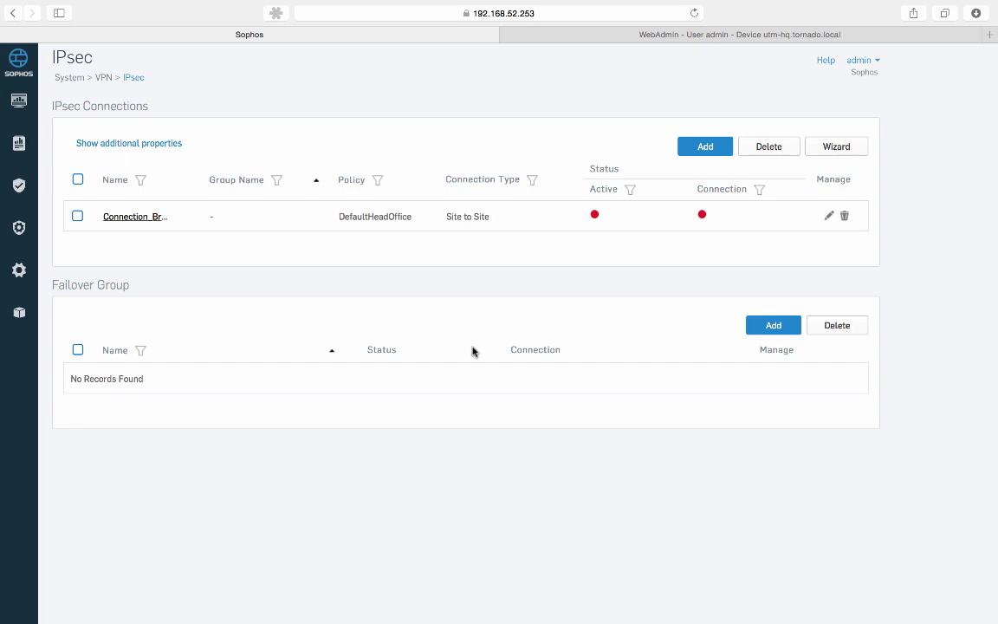
In UTM 9, create the respond-only remote gateway HQ, then go to the IPsec Connections list
{"action": "left_click", "coordinate": [690, 36]}
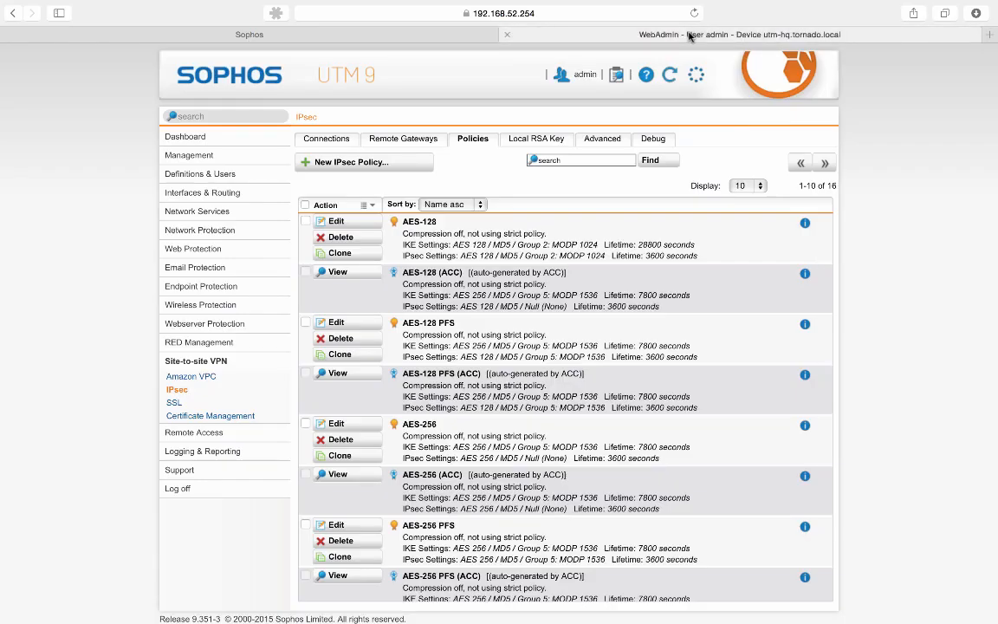
{"action": "left_click", "coordinate": [403, 144]}
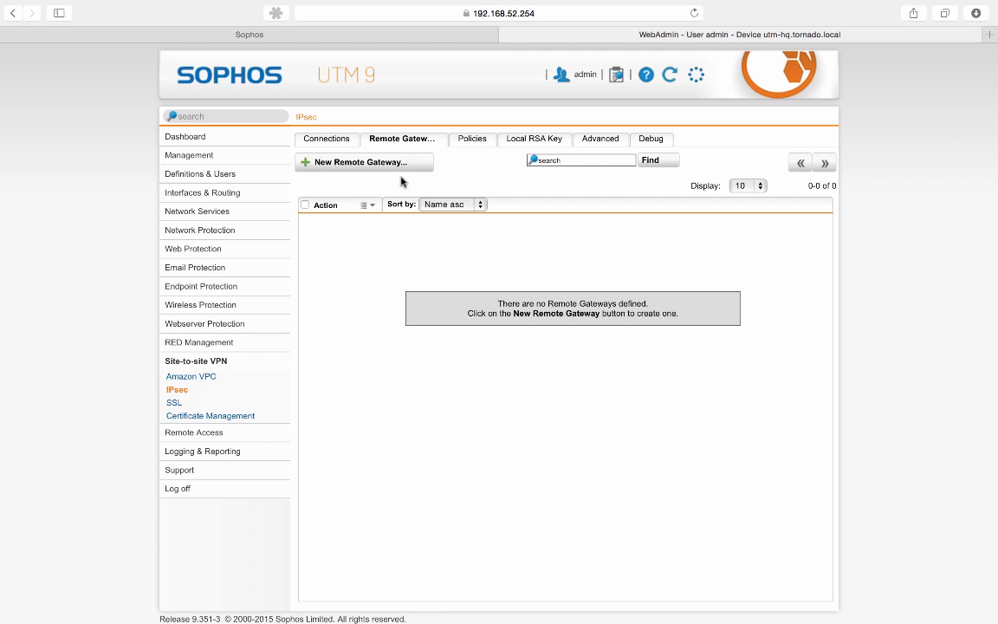
{"action": "left_click", "coordinate": [398, 164]}
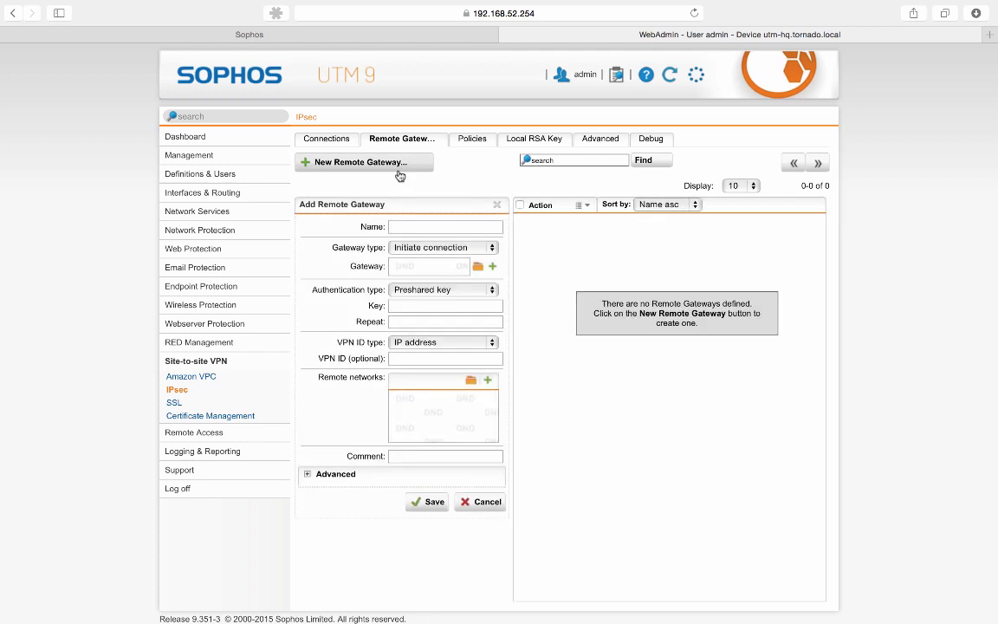
{"action": "left_click", "coordinate": [408, 227]}
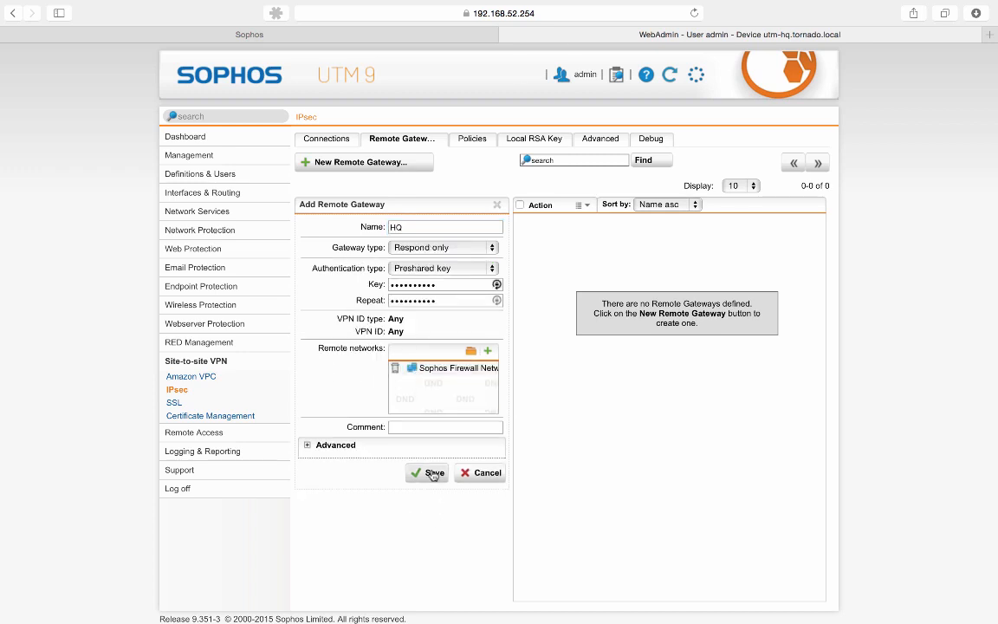
{"action": "left_click", "coordinate": [429, 472]}
{"action": "left_click", "coordinate": [312, 136]}
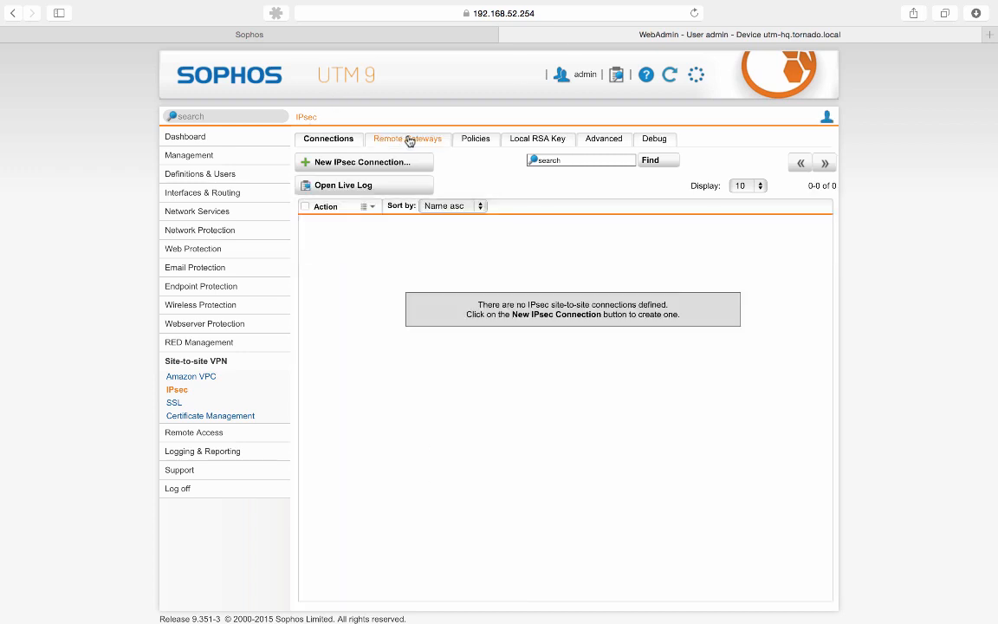
Create connection 'HQ' with remote gateway HQ and local interface Site to Site VPN Interface
{"action": "left_click", "coordinate": [407, 137]}
{"action": "left_click", "coordinate": [312, 138]}
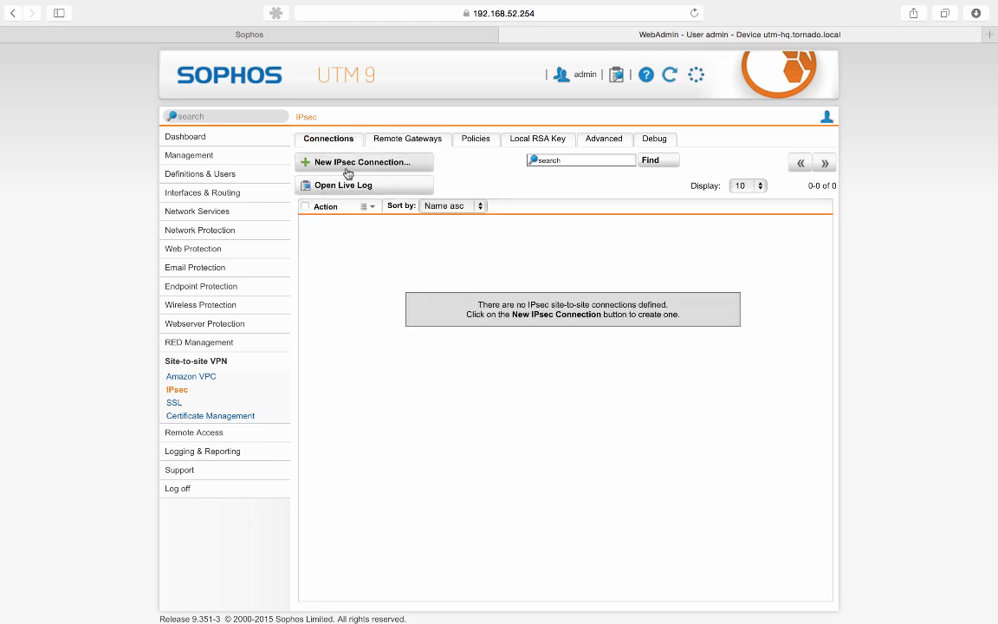
{"action": "left_click", "coordinate": [347, 169]}
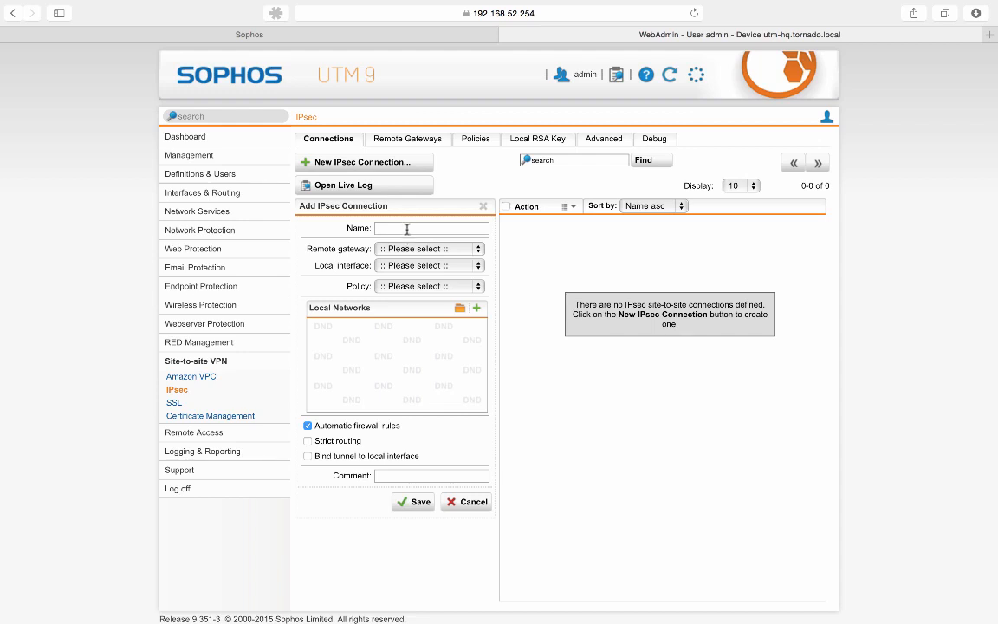
{"action": "left_click", "coordinate": [407, 227]}
{"action": "type", "text": "HQ"}
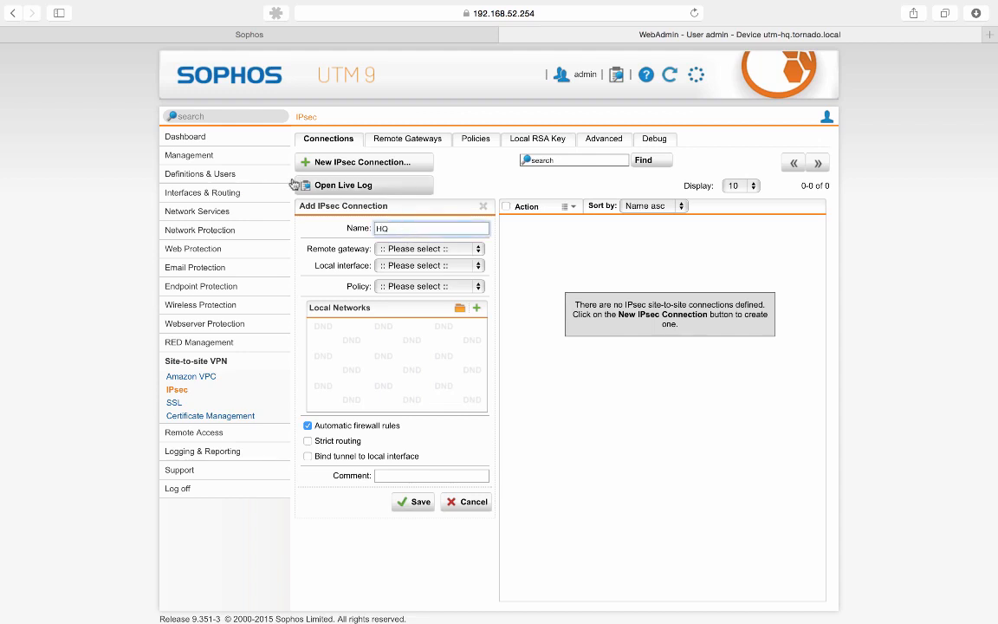
{"action": "left_click", "coordinate": [425, 250]}
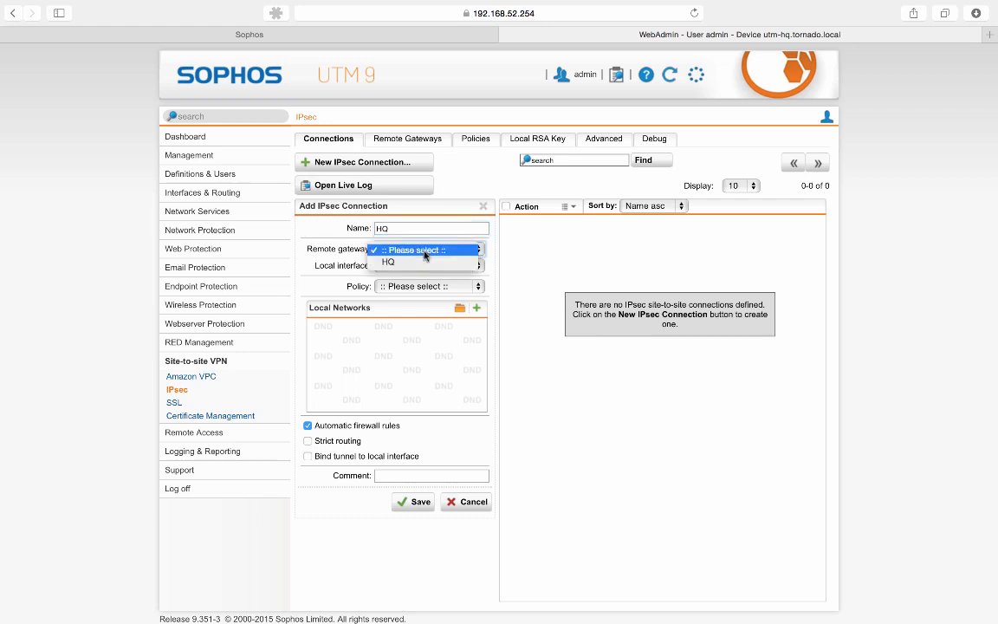
{"action": "left_click", "coordinate": [423, 262]}
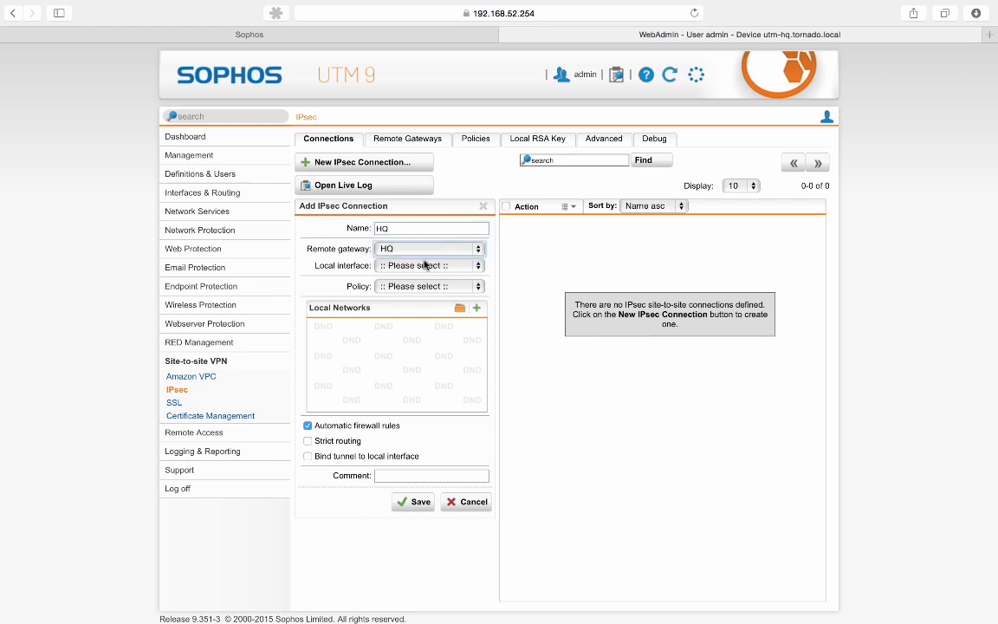
{"action": "left_click", "coordinate": [424, 267]}
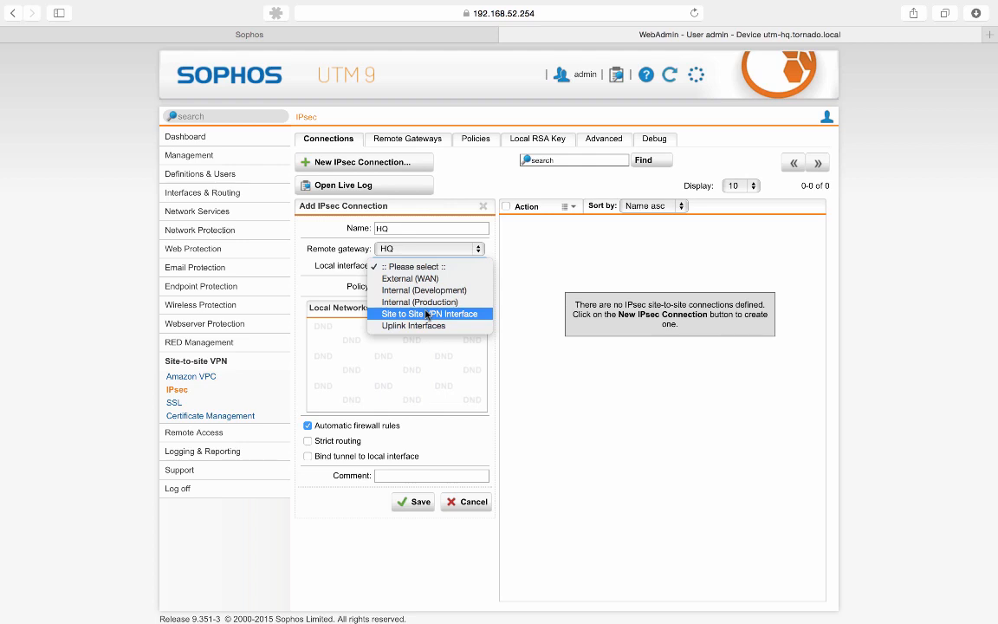
{"action": "left_click", "coordinate": [426, 314]}
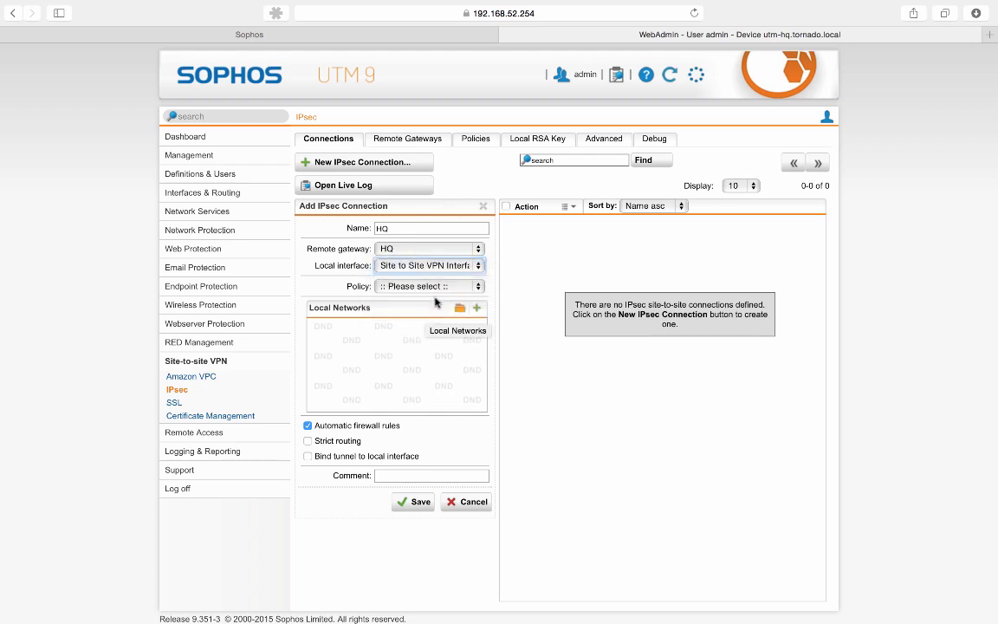
{"action": "left_click", "coordinate": [437, 288]}
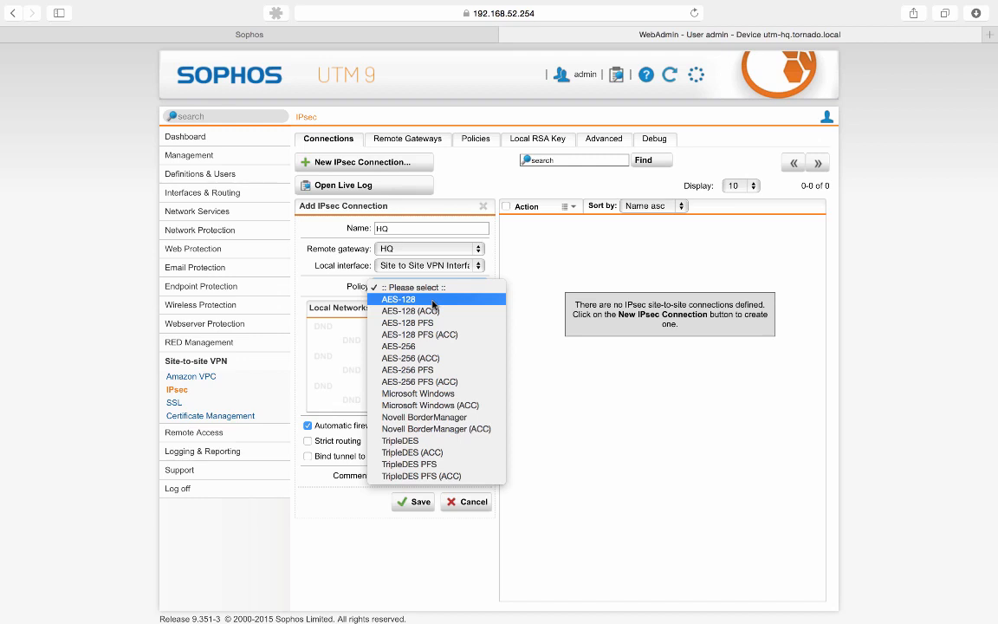
Choose the AES-128 policy for the HQ connection and close the network objects panel
{"action": "left_click", "coordinate": [433, 300]}
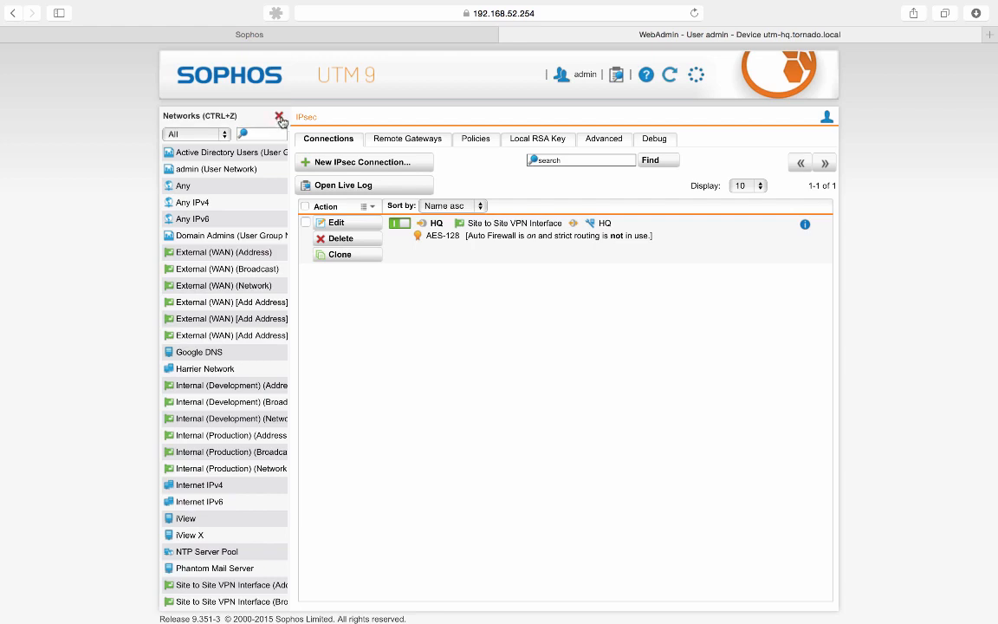
{"action": "left_click", "coordinate": [279, 117]}
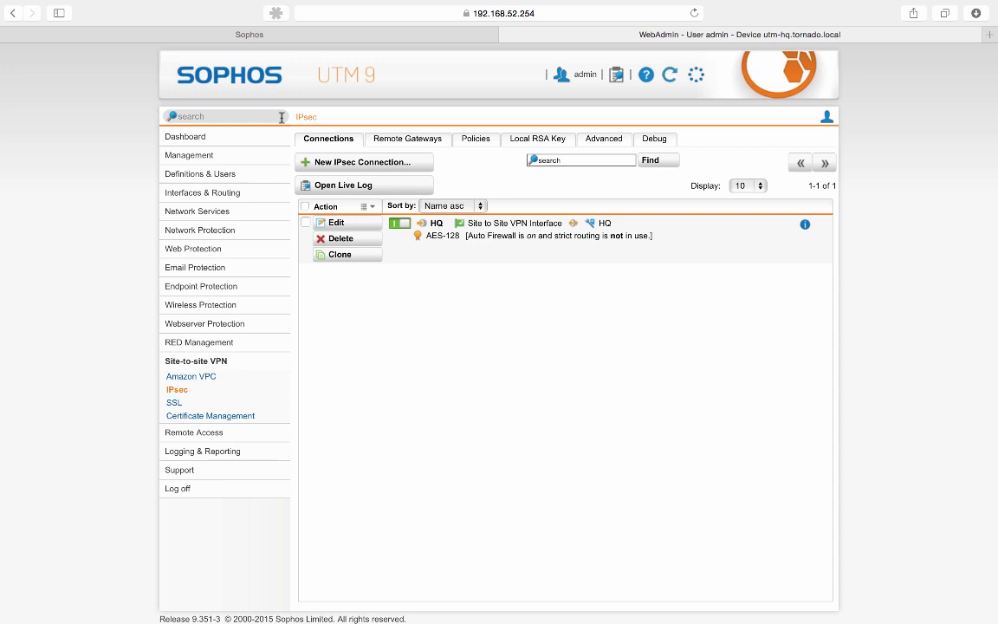
Back in XG Firewall, activate the Connection_Branch IPsec connection
{"action": "left_click", "coordinate": [184, 37]}
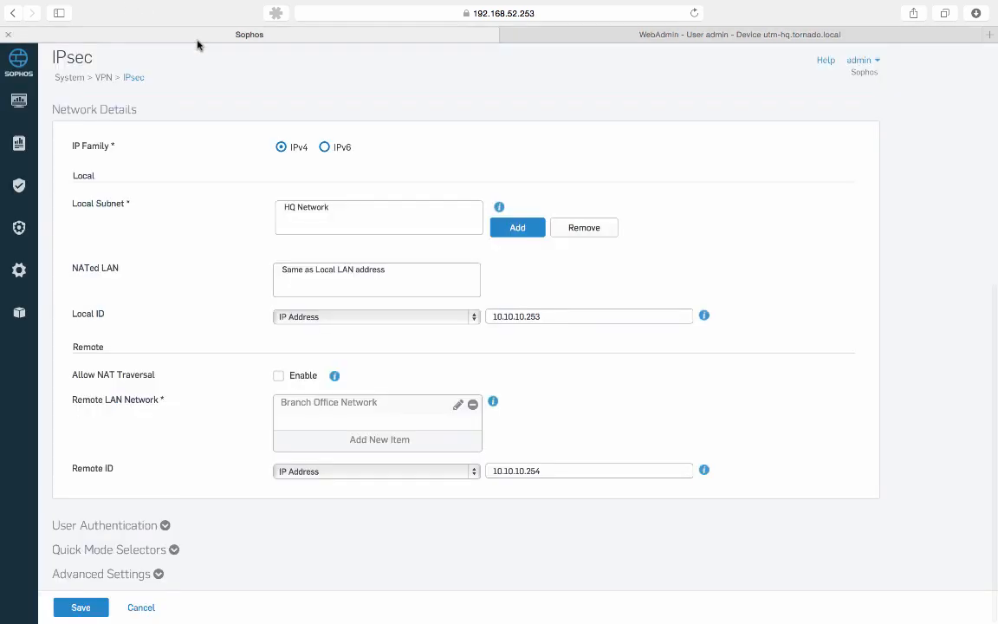
{"action": "left_click", "coordinate": [81, 607]}
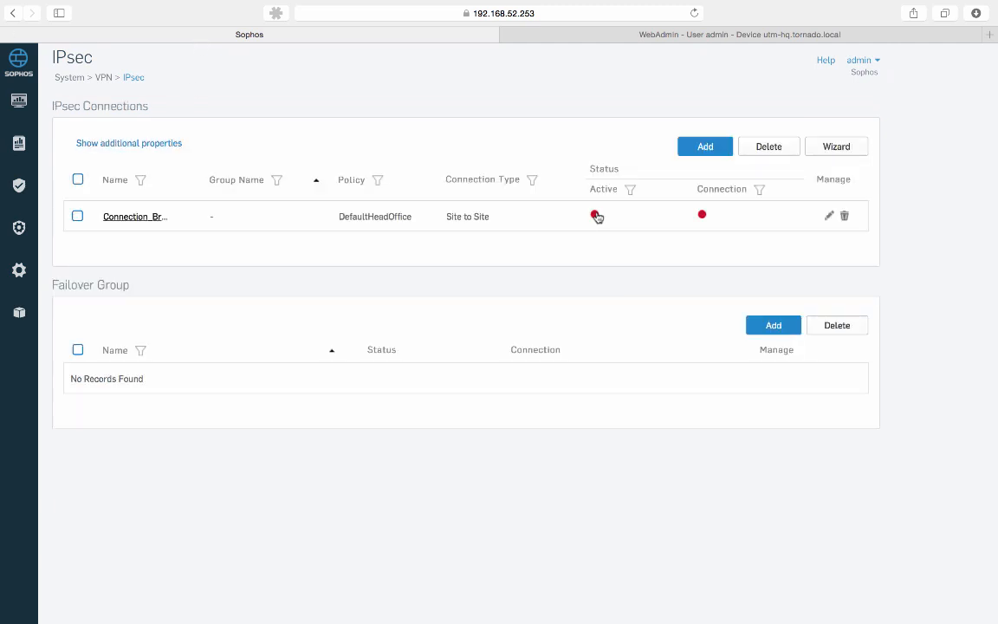
{"action": "left_click", "coordinate": [596, 216]}
{"action": "left_click", "coordinate": [486, 351]}
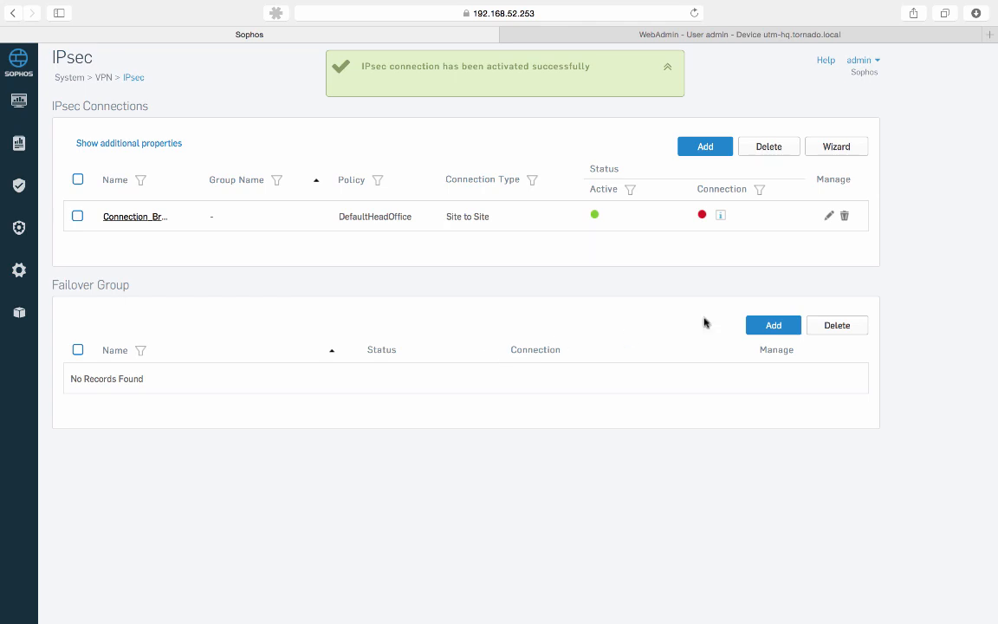
Connect the Connection_Branch tunnel so its connection status turns green
{"action": "left_click", "coordinate": [702, 216]}
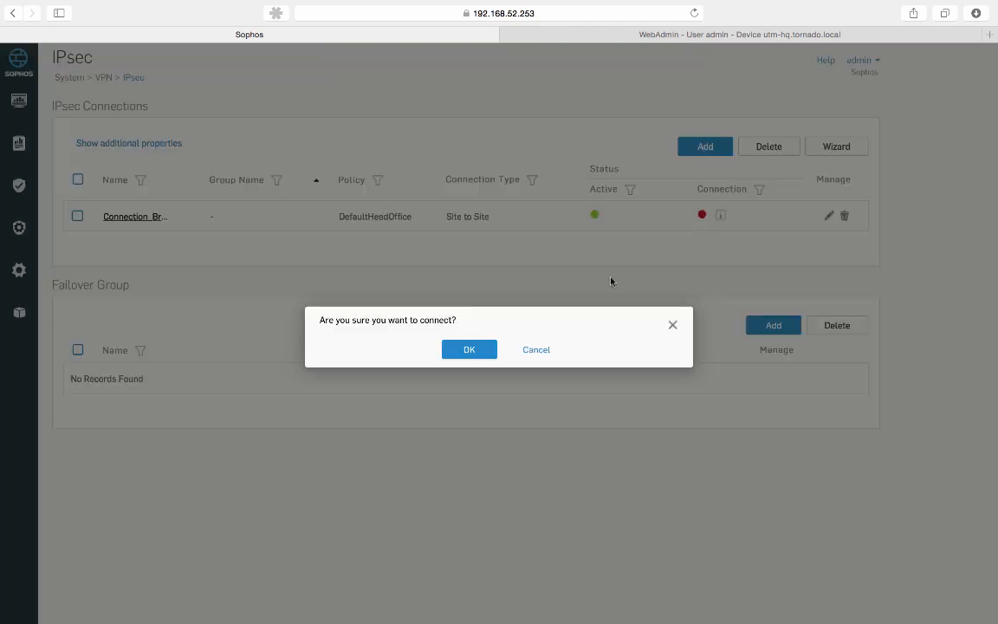
{"action": "left_click", "coordinate": [478, 350]}
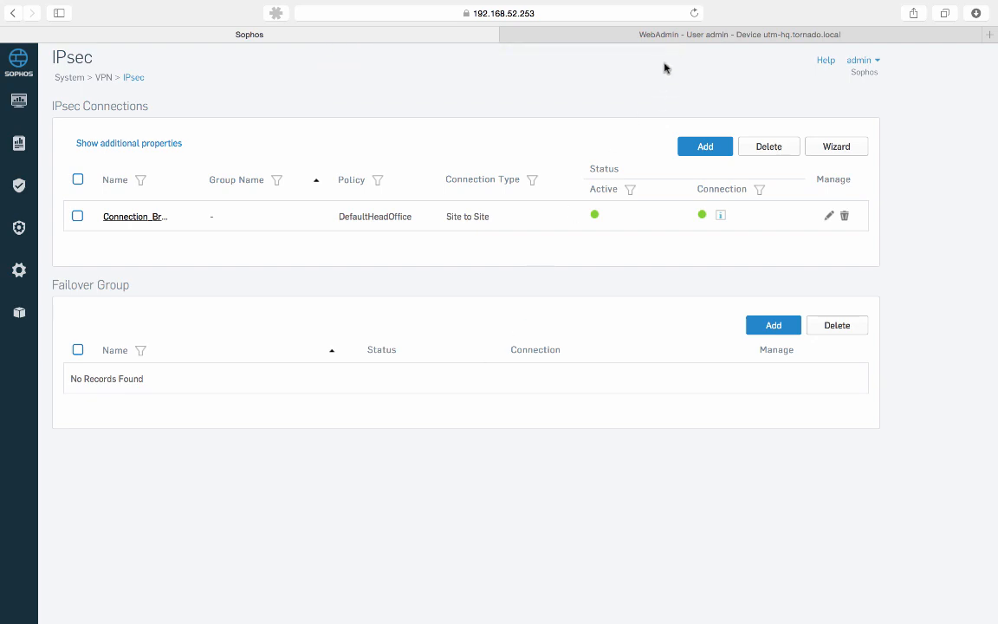
{"action": "left_click", "coordinate": [678, 39]}
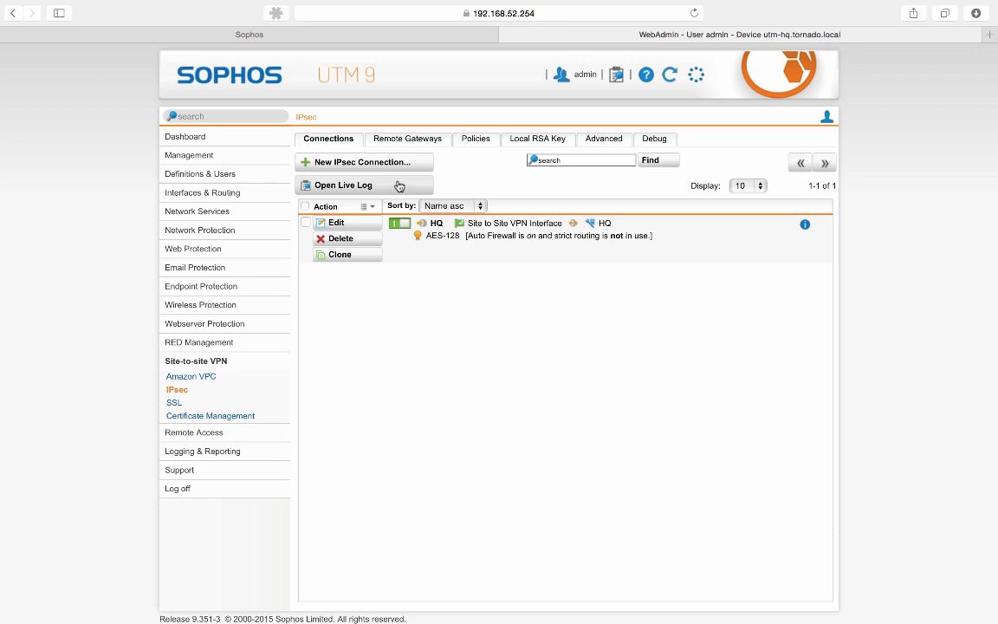
Open Site-to-site VPN status and expand HQ, showing 1 of 1 IPsec SAs established
{"action": "left_click", "coordinate": [216, 363]}
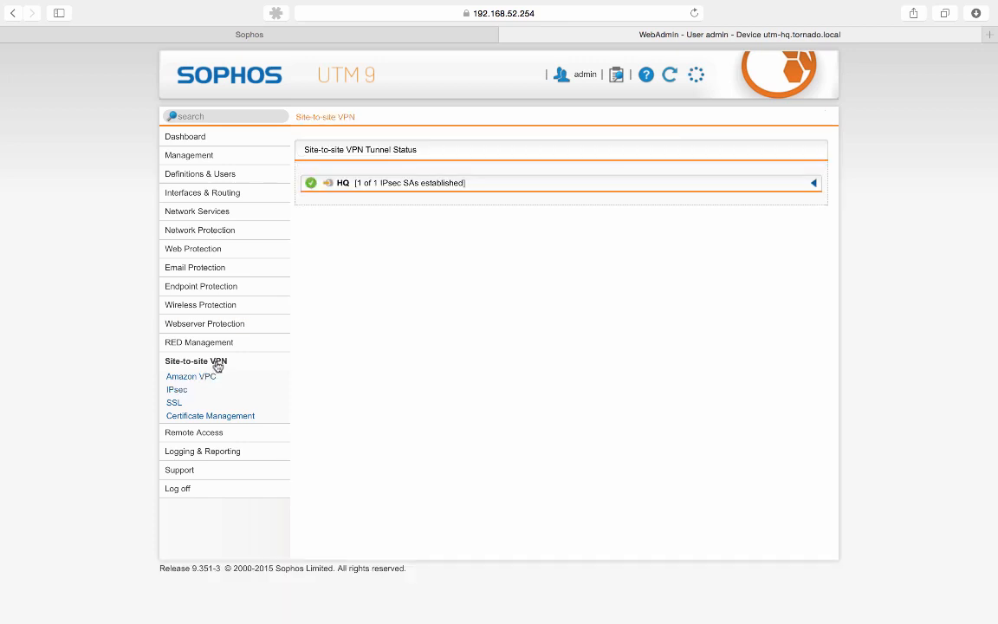
{"action": "left_click", "coordinate": [815, 185]}
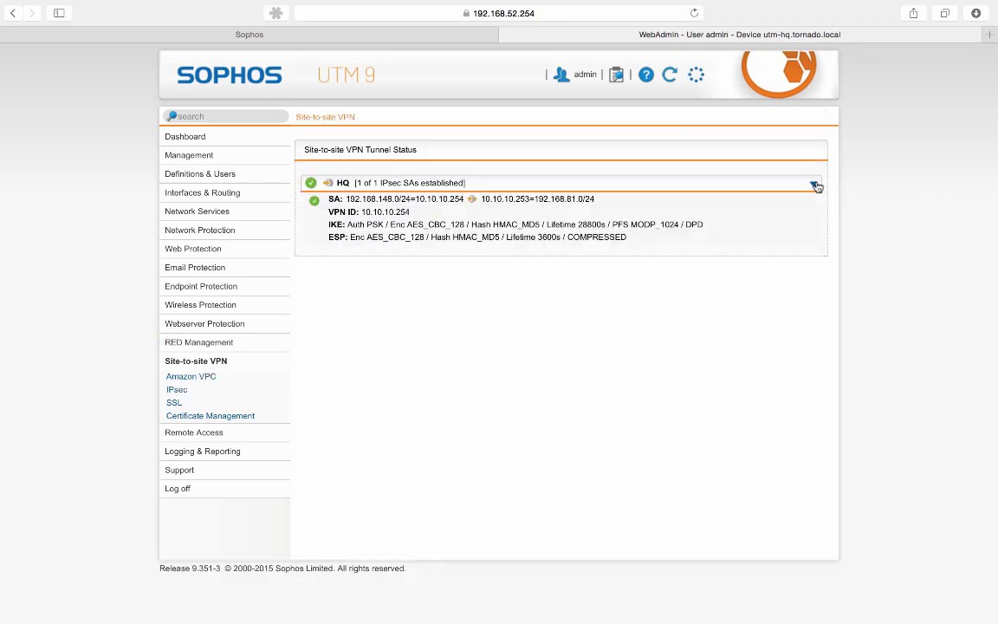